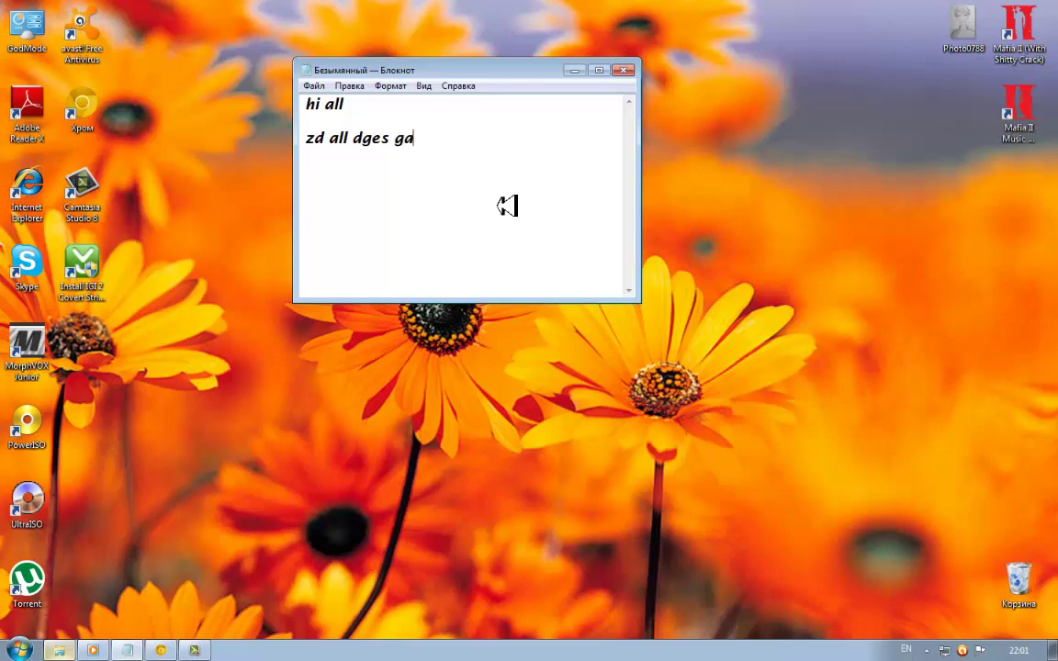
Type the intro line on how to download and install IGI2 Covert-Strike, then begin a 'Do' line
text(nebt t)
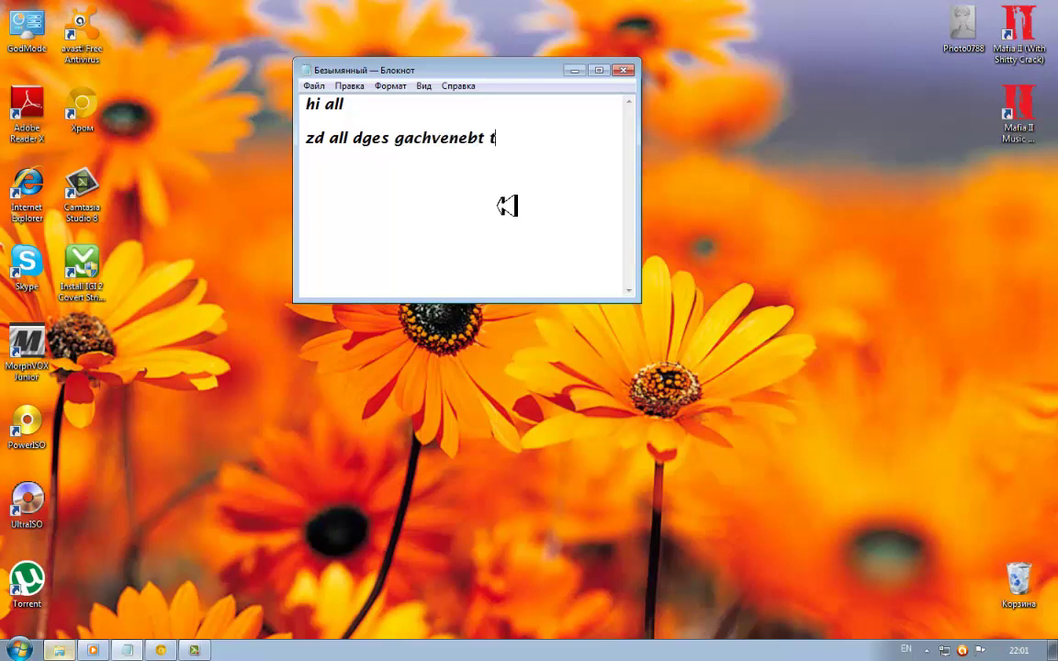
text(o rogor g)
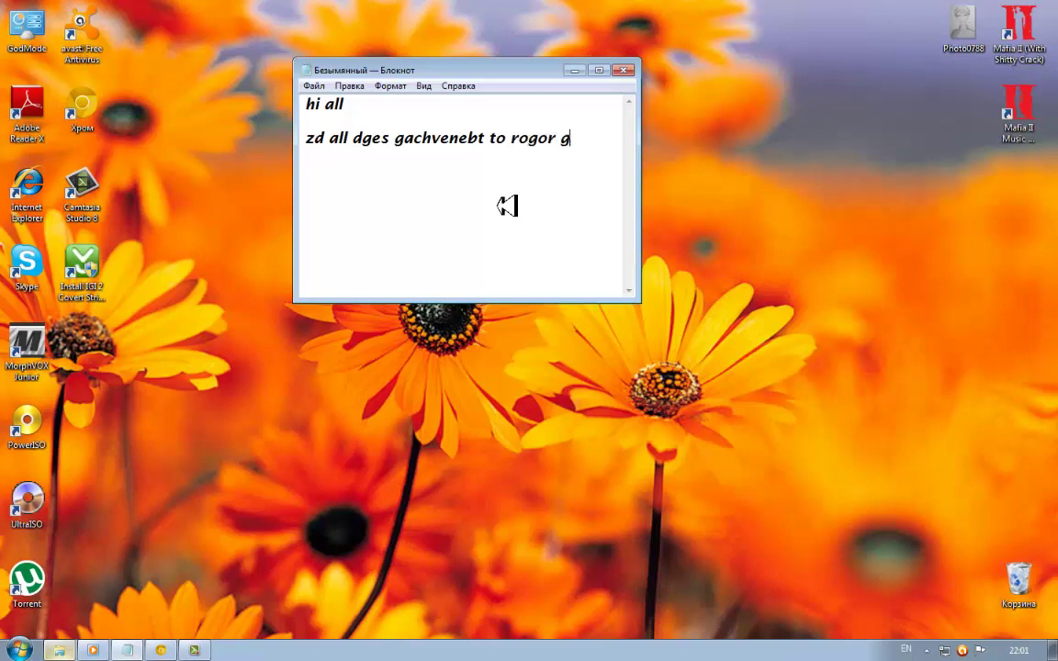
text(admovwer)
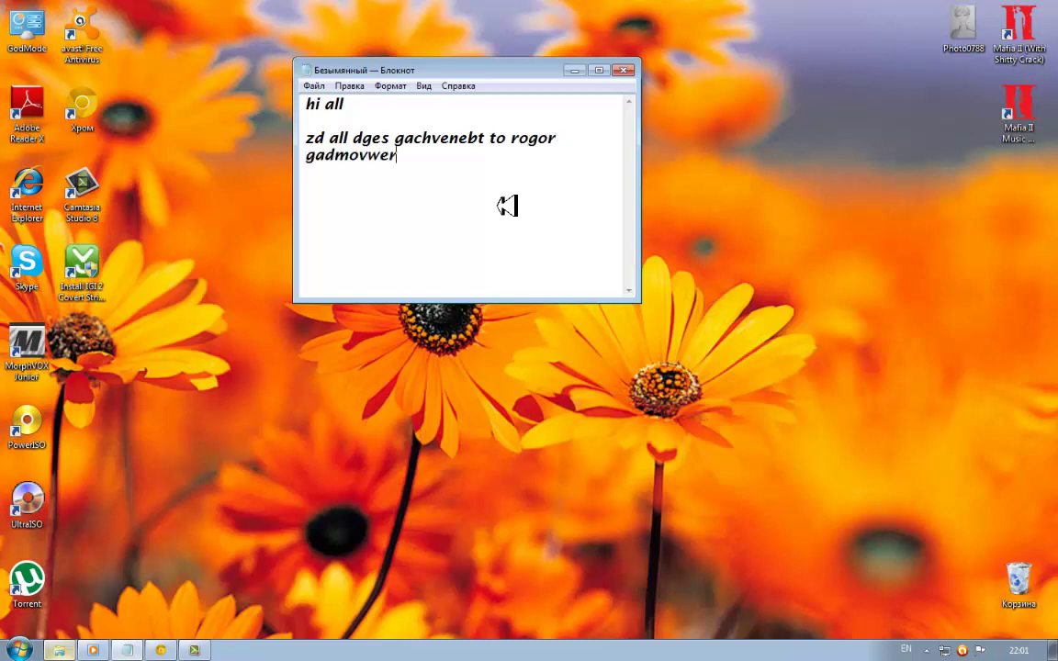
text(ot da dava)
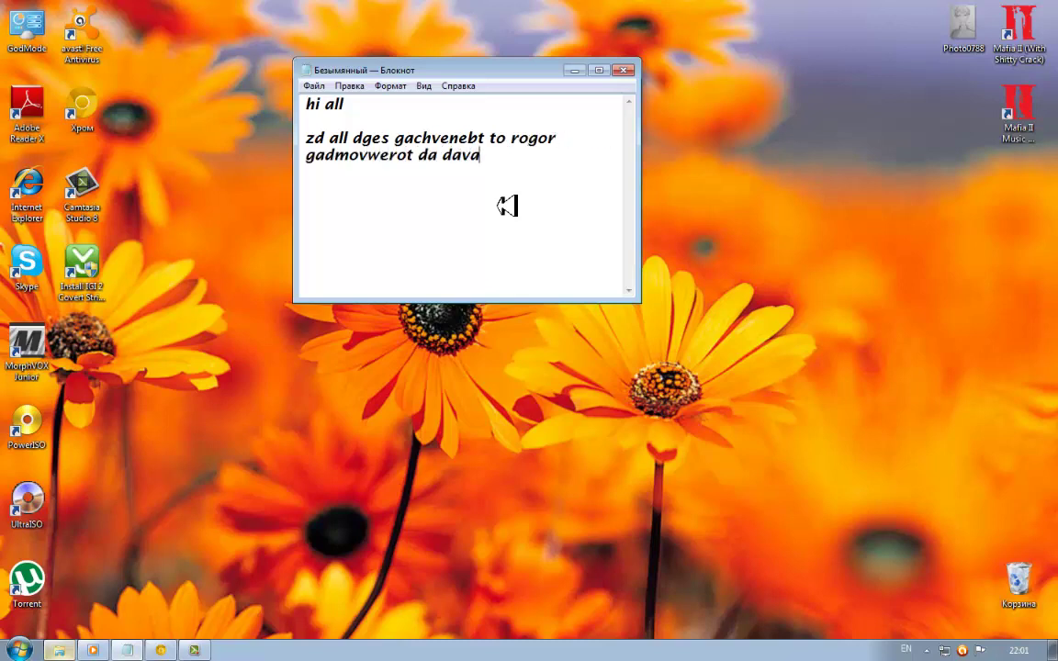
text(instalir)
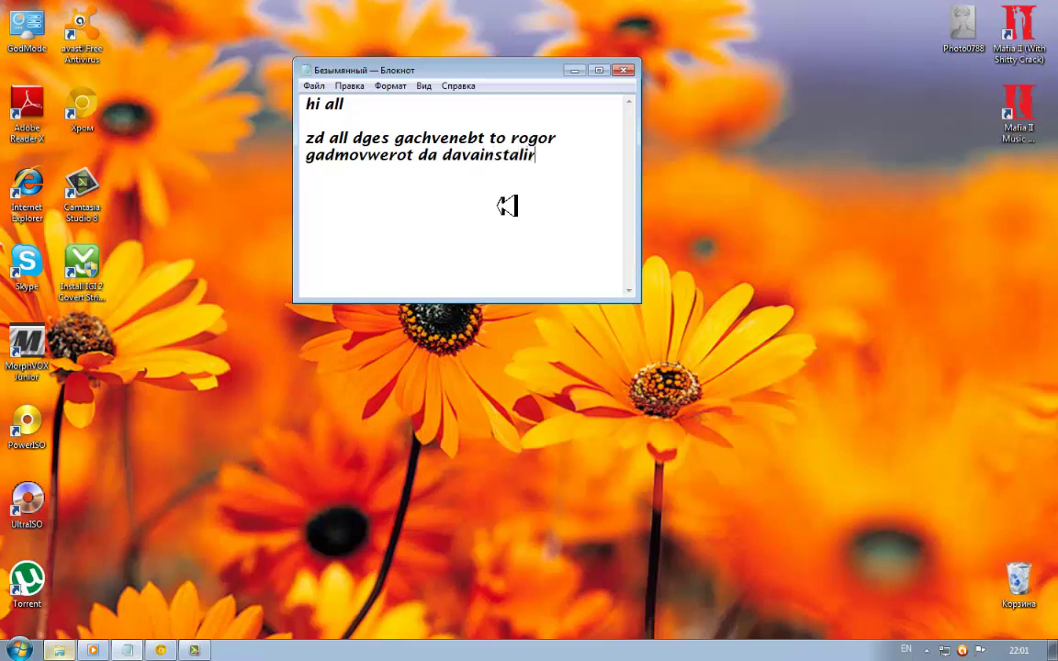
text(ot G)
key(BackSpace)
text(IGI2 Covert)
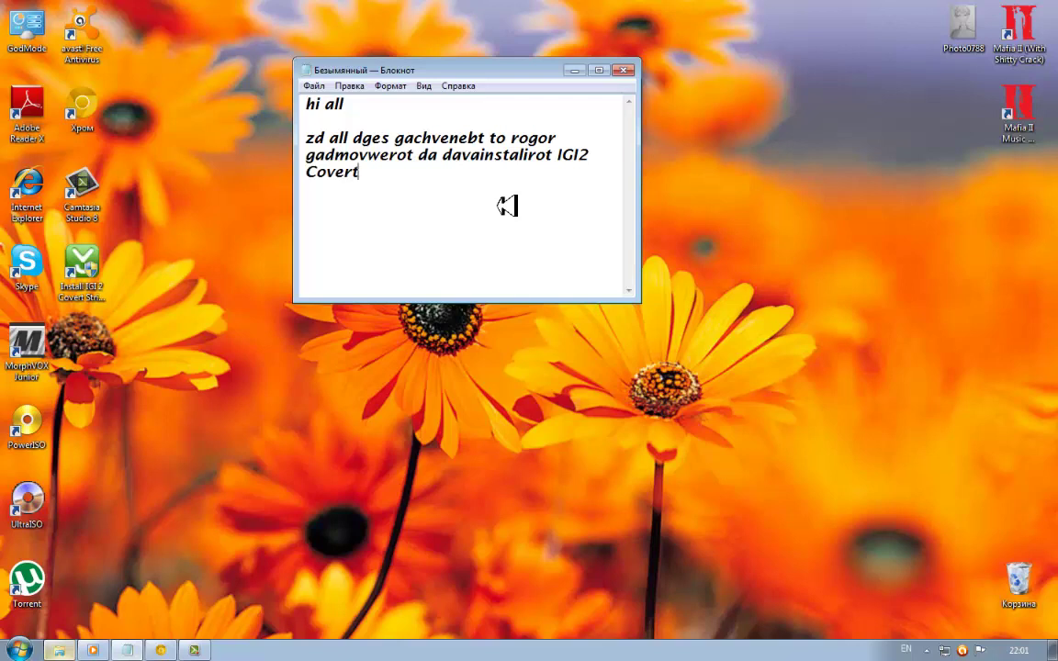
text(-strike)
key(Return)
key(Return)
text(iDo)
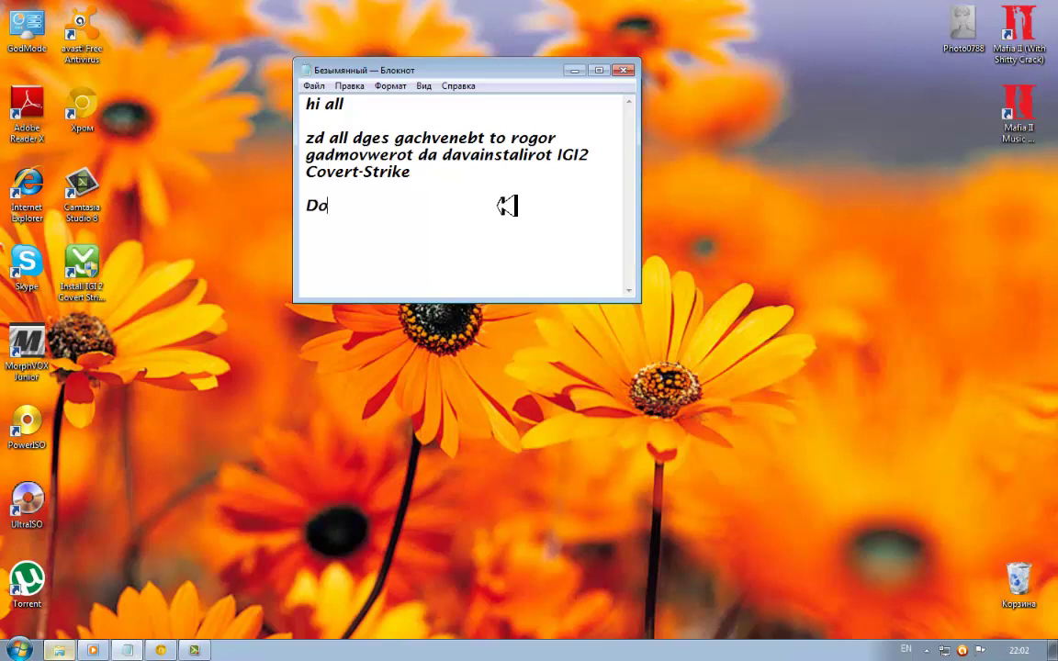
text(wnload lin)
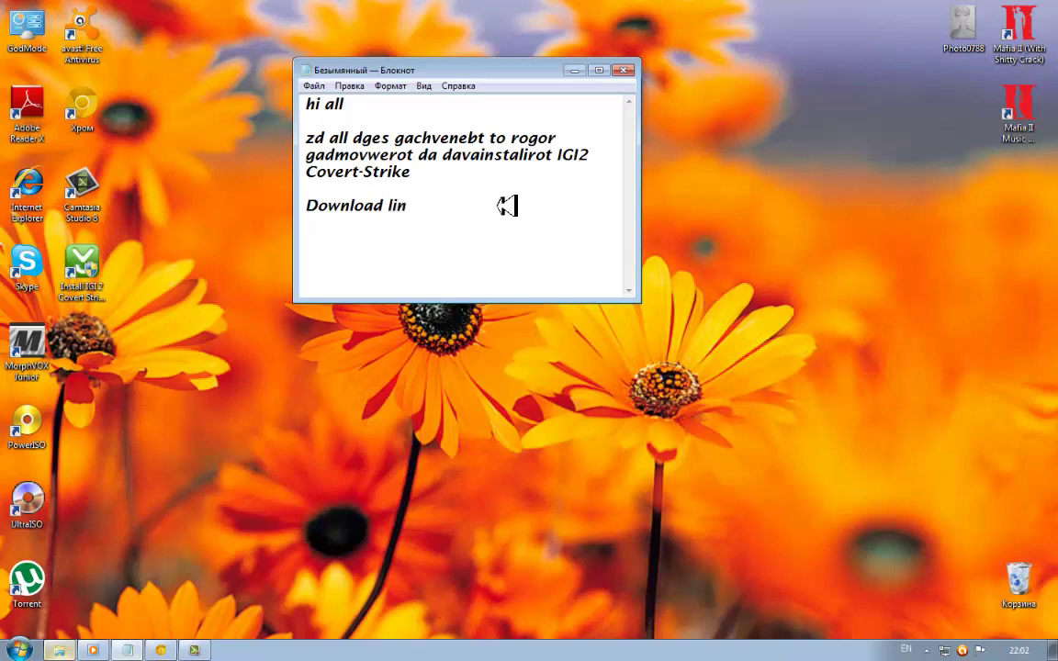
Complete the line 'Download link and install tutorial' in the note, fixing typos
text(k A)
key(BackSpace)
text(ad link and is)
key(BackSpace)
text(nstal)
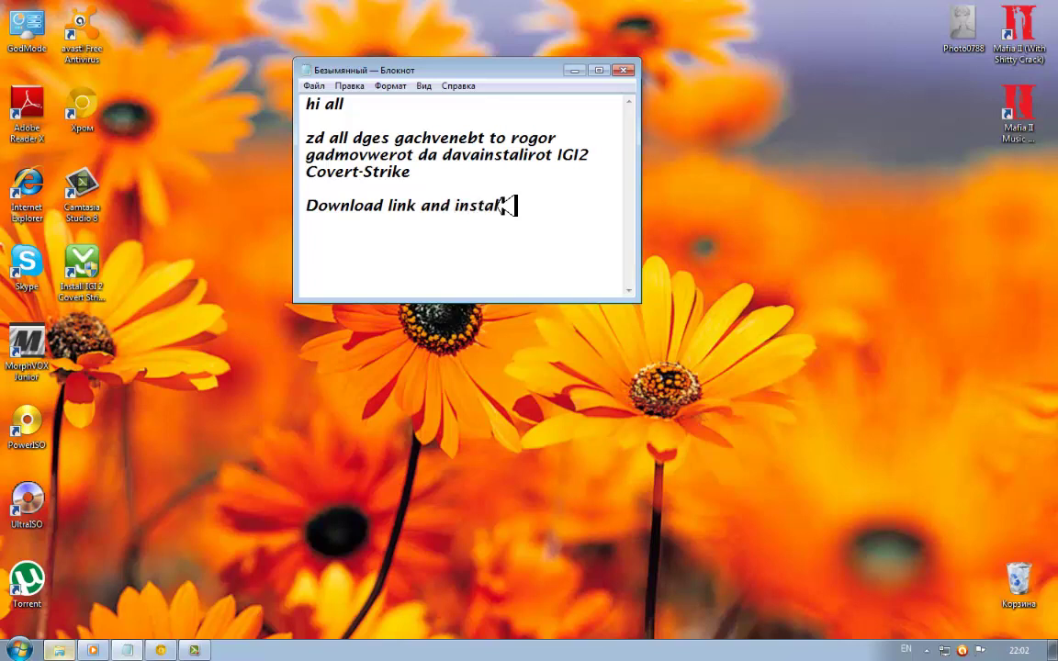
text(l tutorial)
Add the lines 'Let's go' and 'go to this link', then bring up the MediaFire page
key(Return)
key(Return)
text(Let's go!!!)
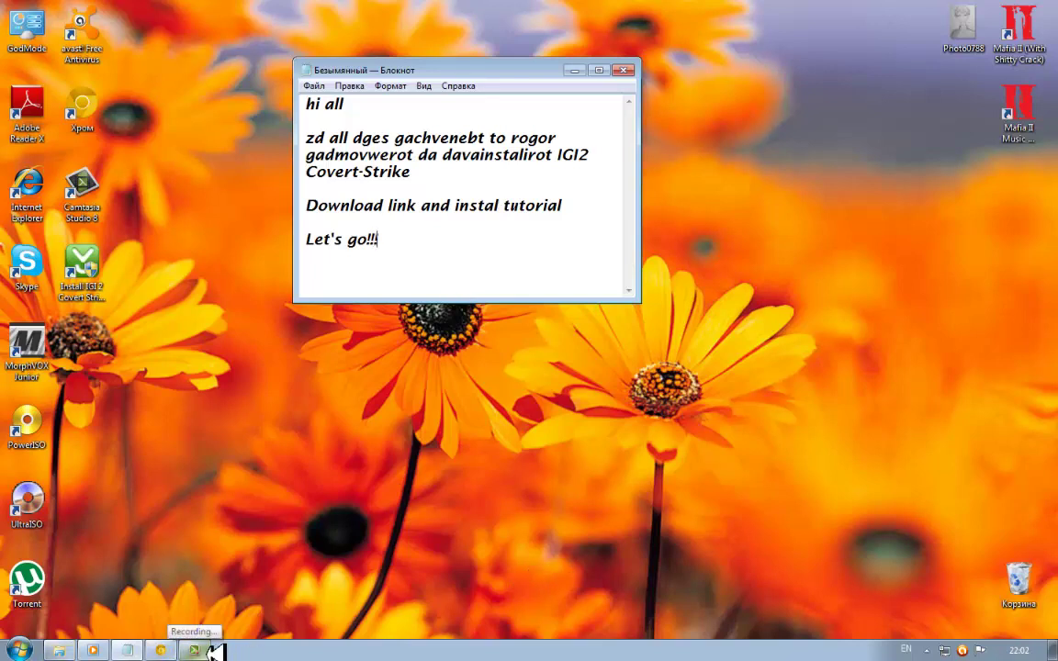
text(go )
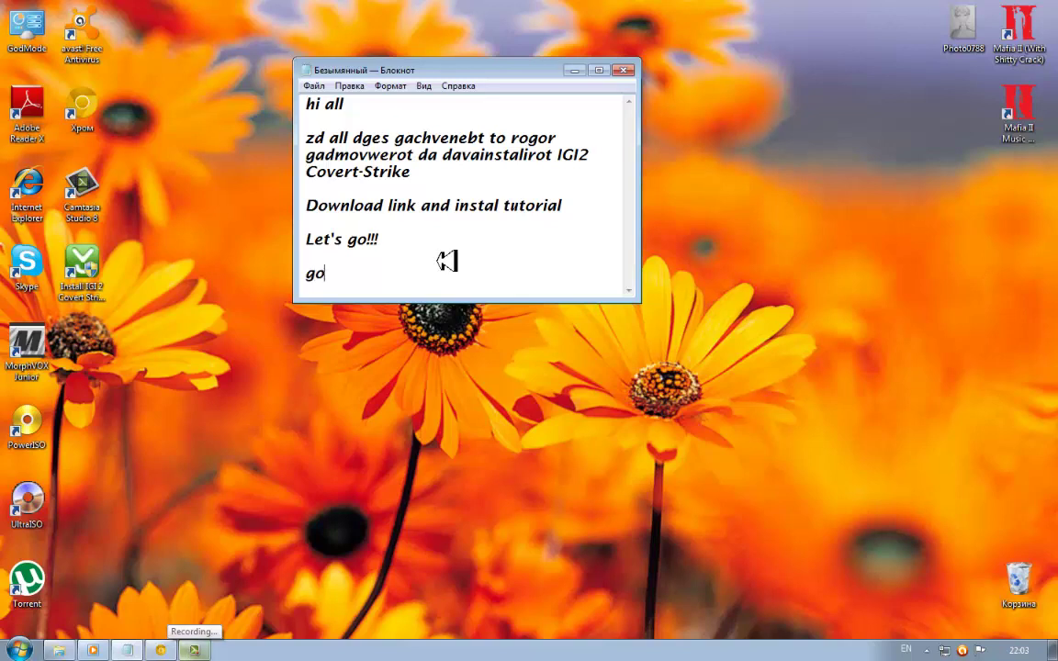
text(to this link)
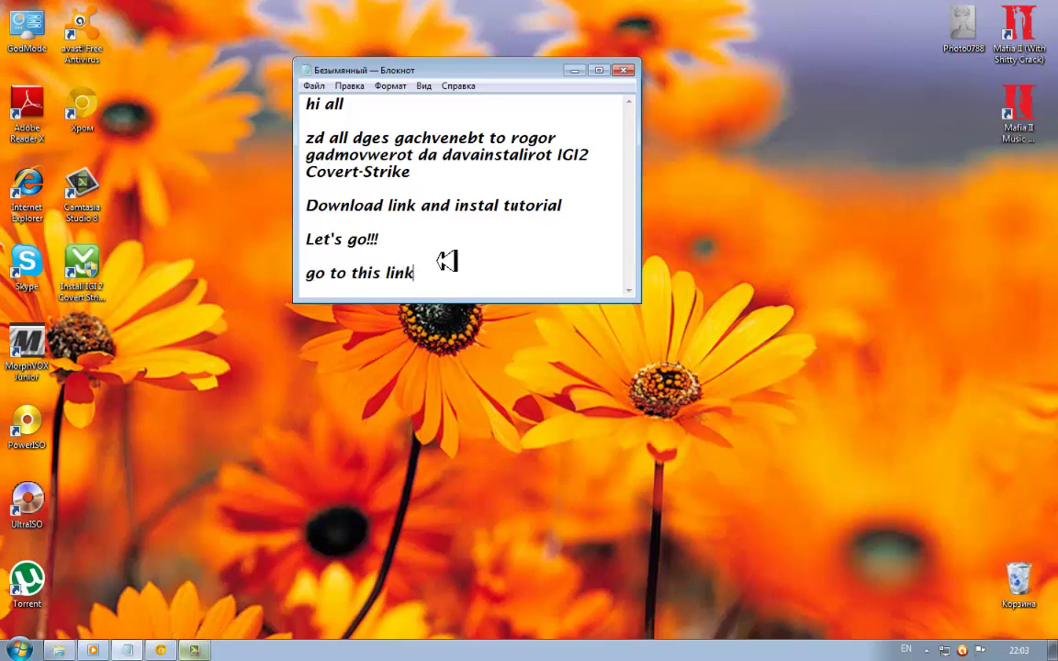
key(Return)
key(Return)
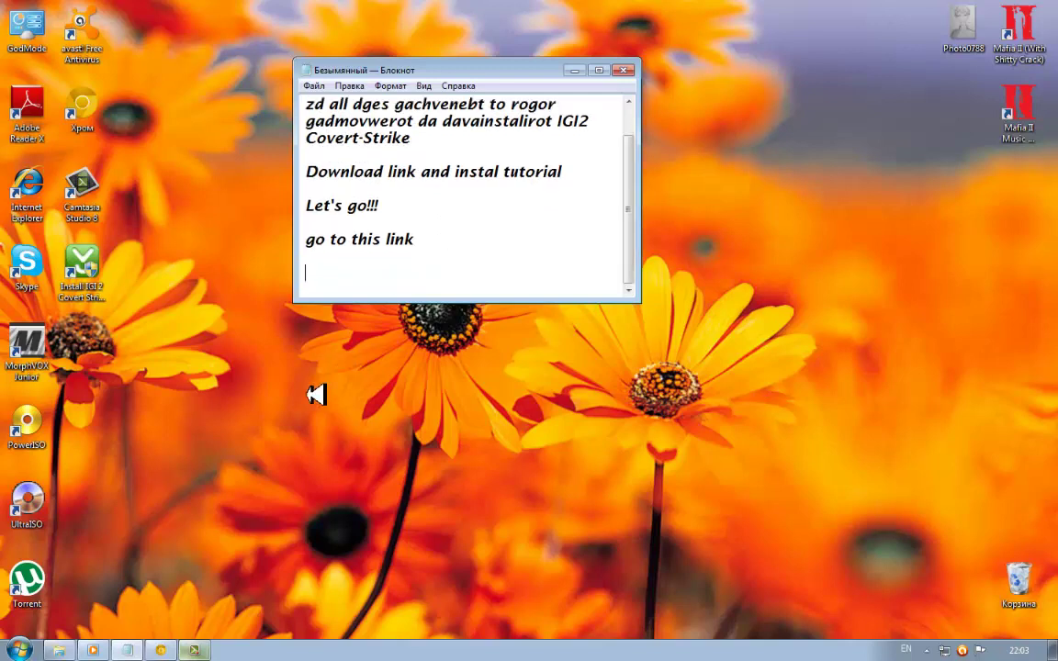
click(160, 651)
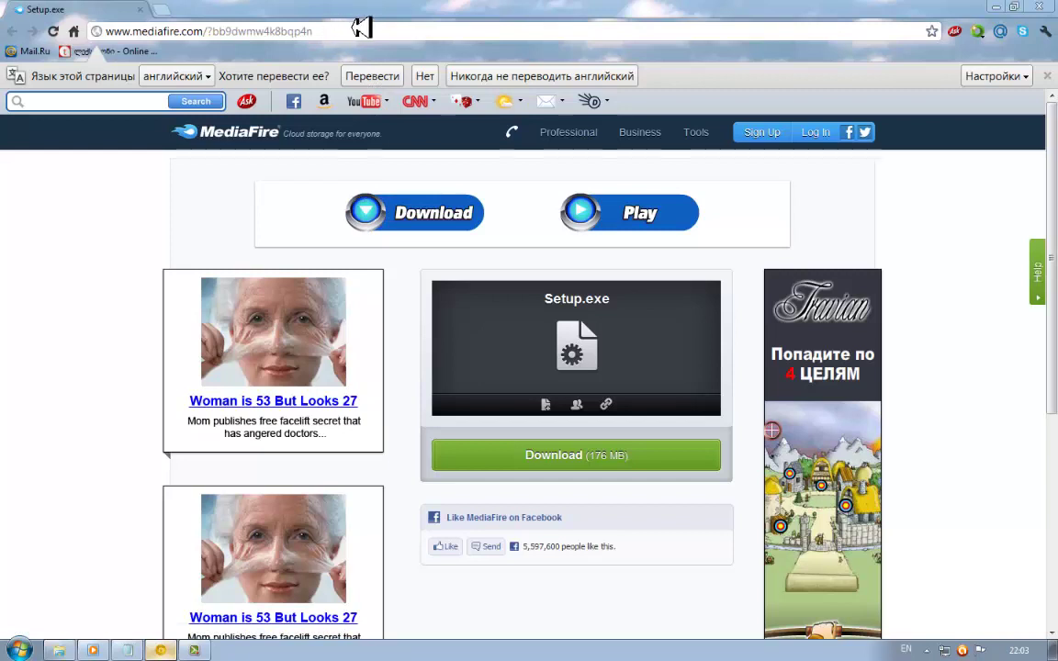
Copy the MediaFire Setup.exe page address and paste it into the Notepad note
click(303, 30)
key(cmd+c)
right_click(153, 29)
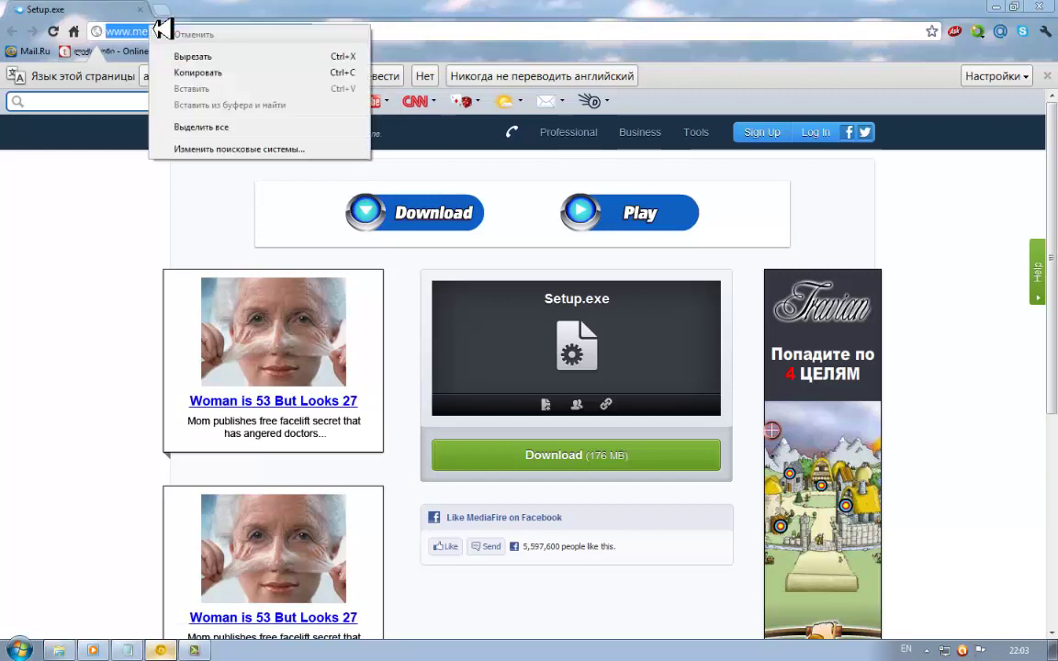
click(191, 73)
click(127, 650)
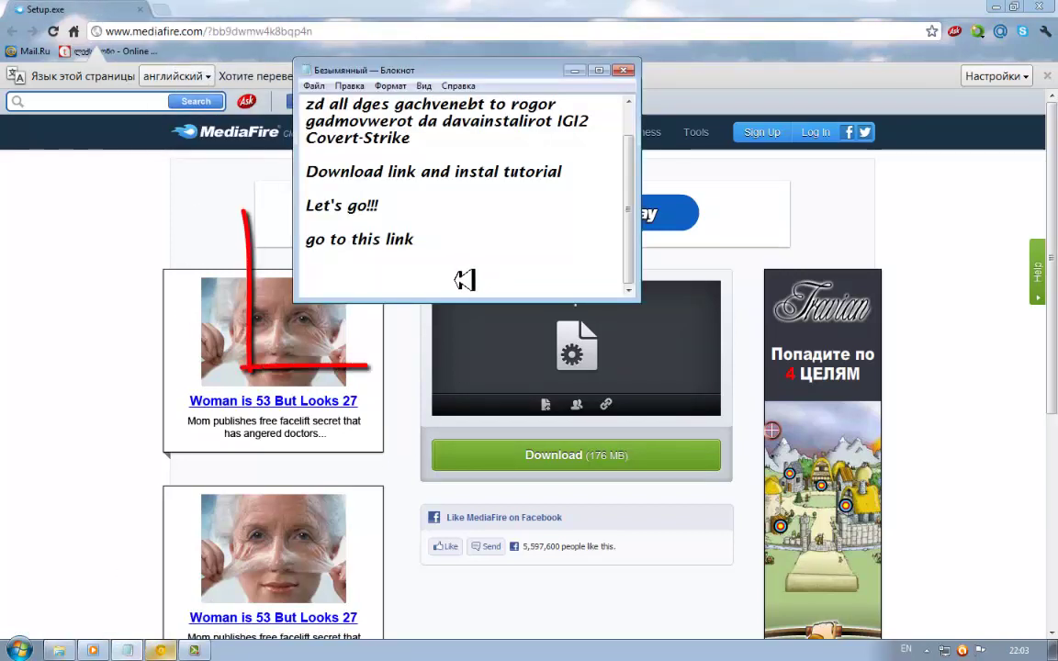
right_click(454, 281)
click(483, 278)
key(Return)
key(Return)
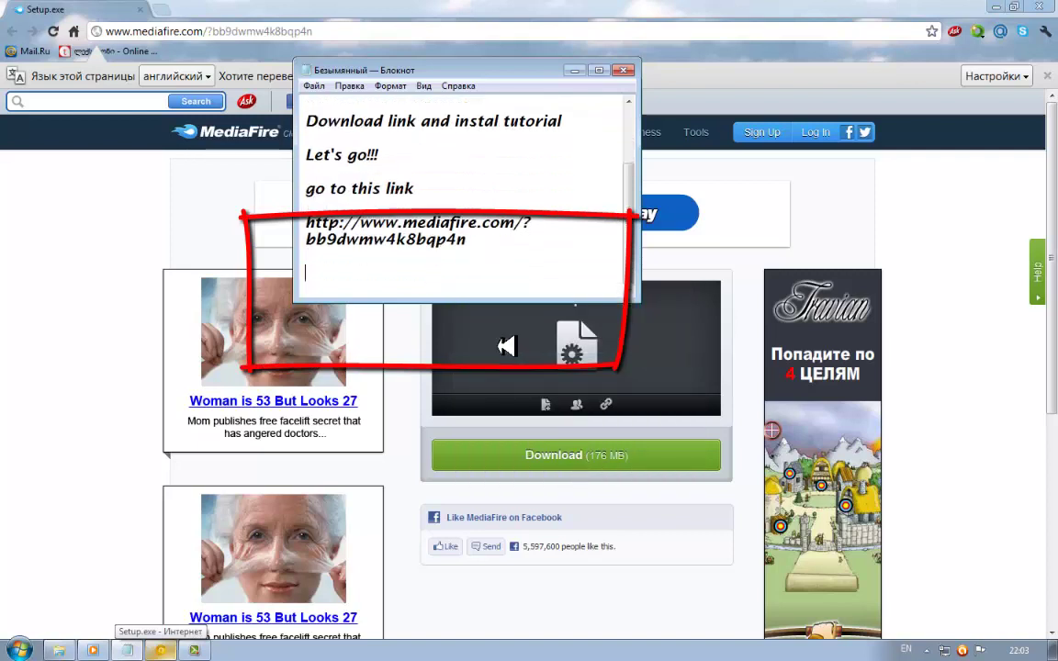
Add the line 'es aris Setup.exe', correcting 'Setub', and start the 176 MB download
text(t)
key(BackSpace)
text(es aris S)
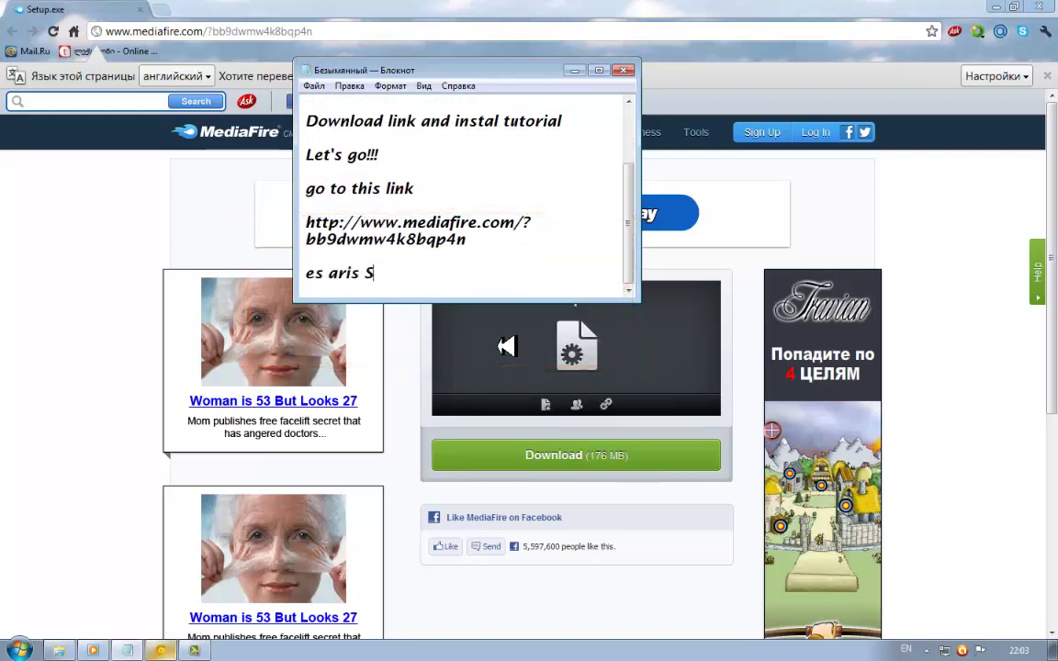
text(etub.exe)
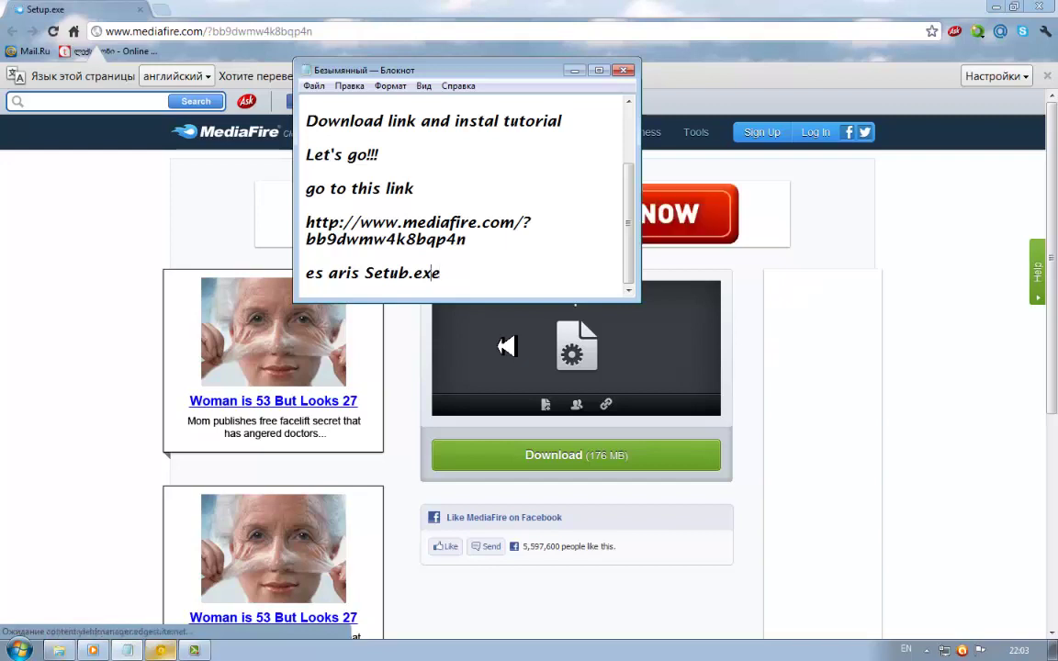
click(410, 272)
key(BackSpace)
text(p)
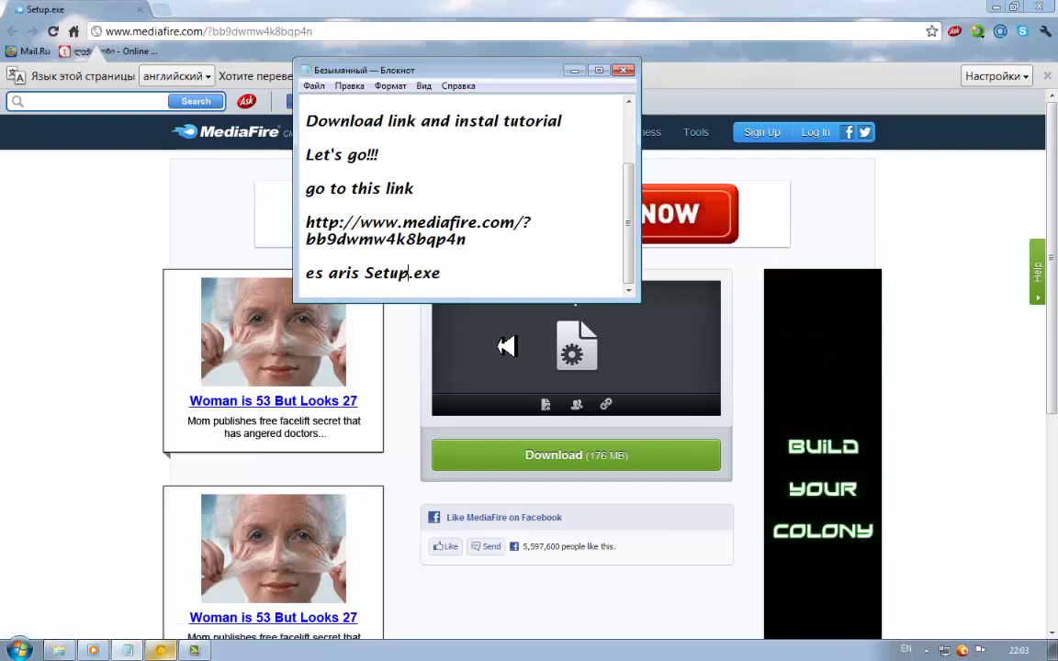
click(390, 372)
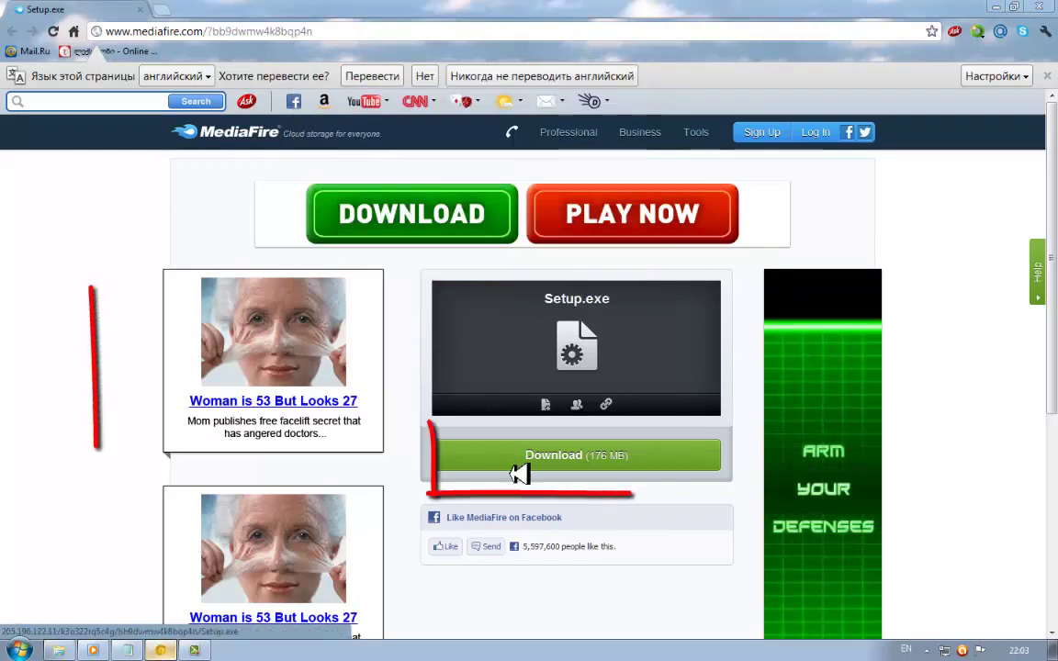
click(521, 457)
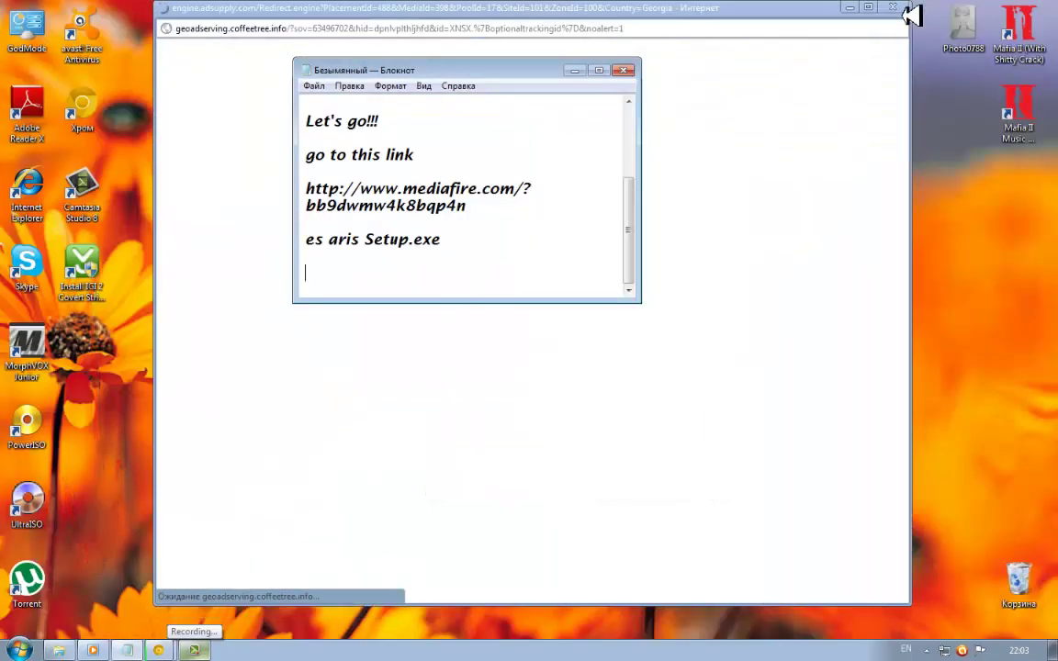
Close the ad pop-up and add 'gadmovwerot / Download this' and 'ok guis' to the notes
click(906, 6)
click(906, 7)
text(ga)
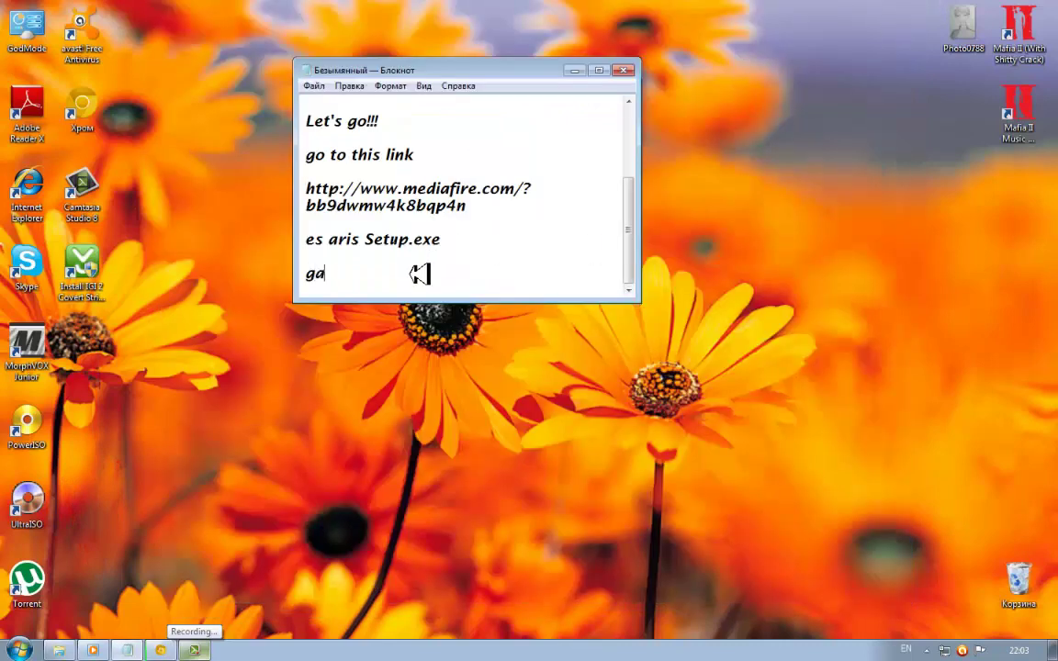
text(dmovwer)
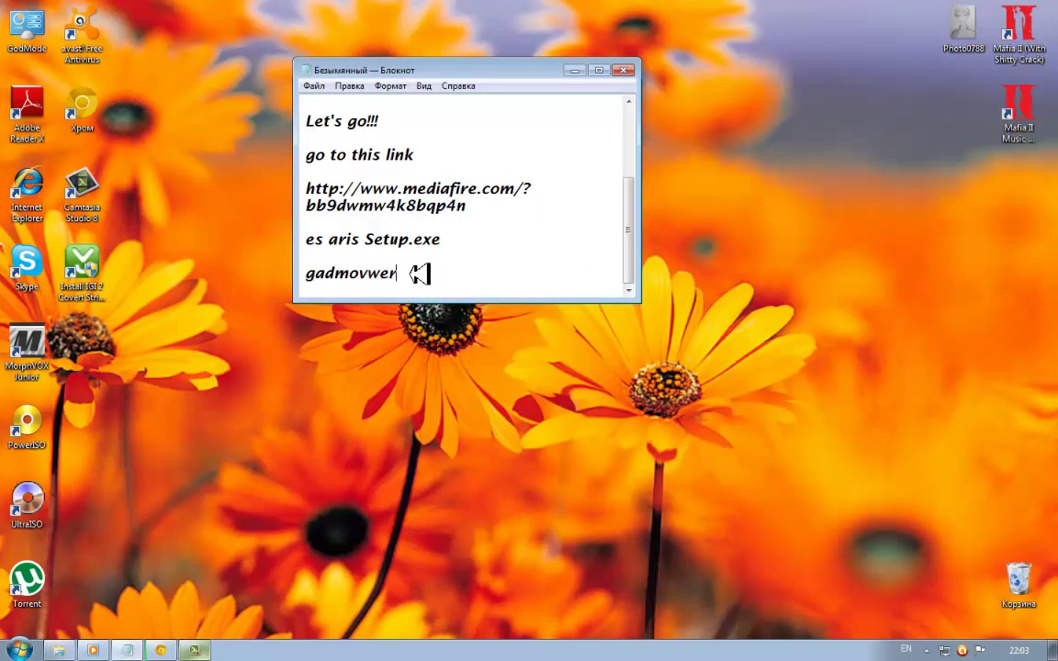
text(ot / Downlo)
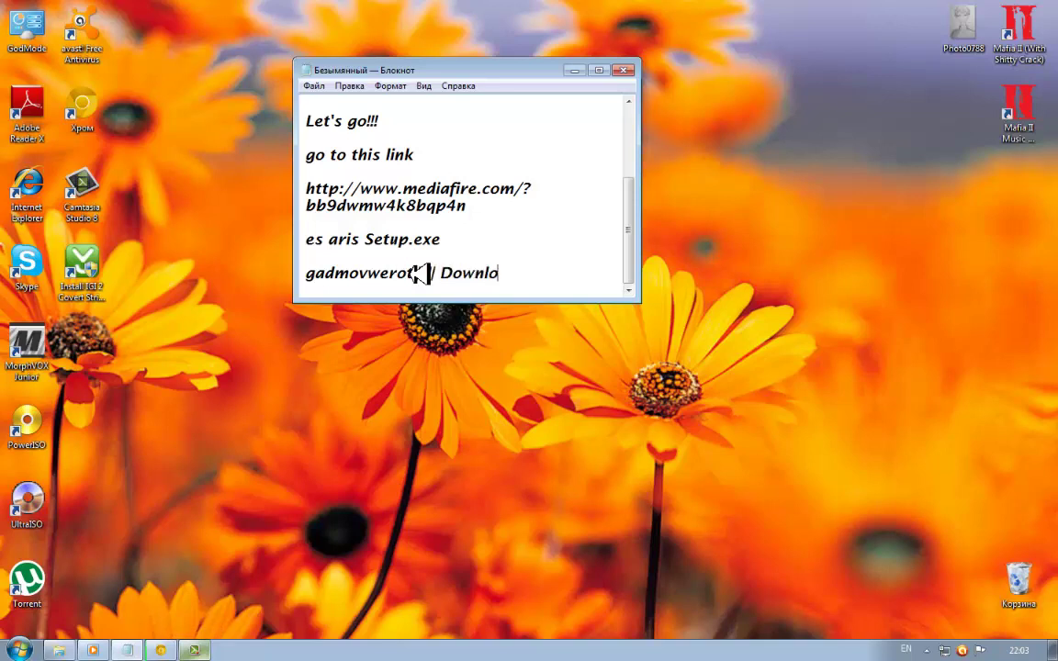
text(ad this)
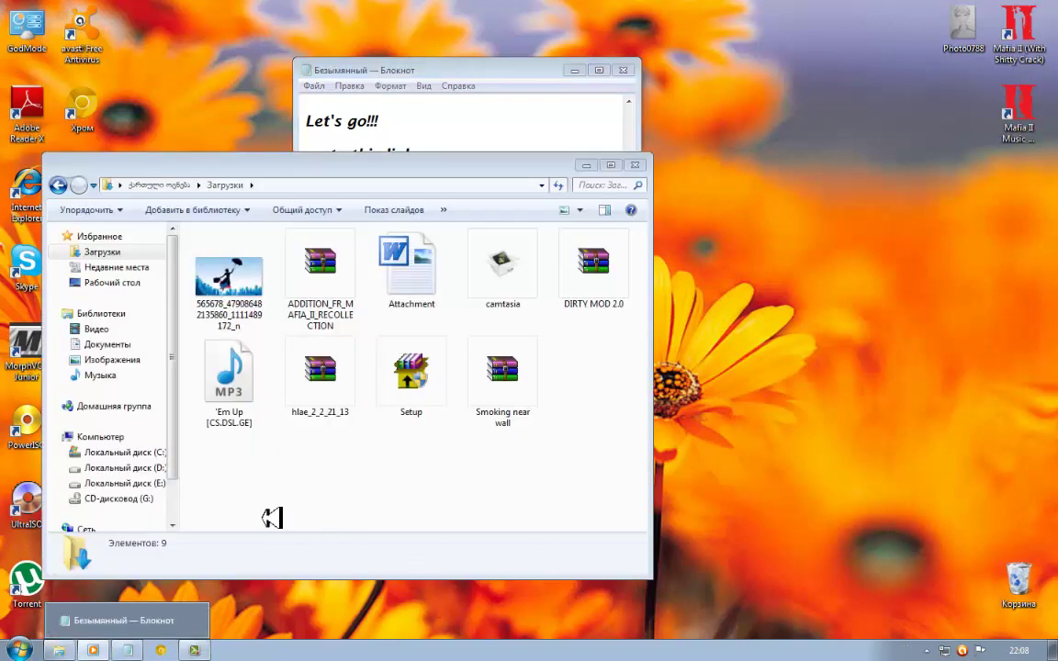
click(489, 145)
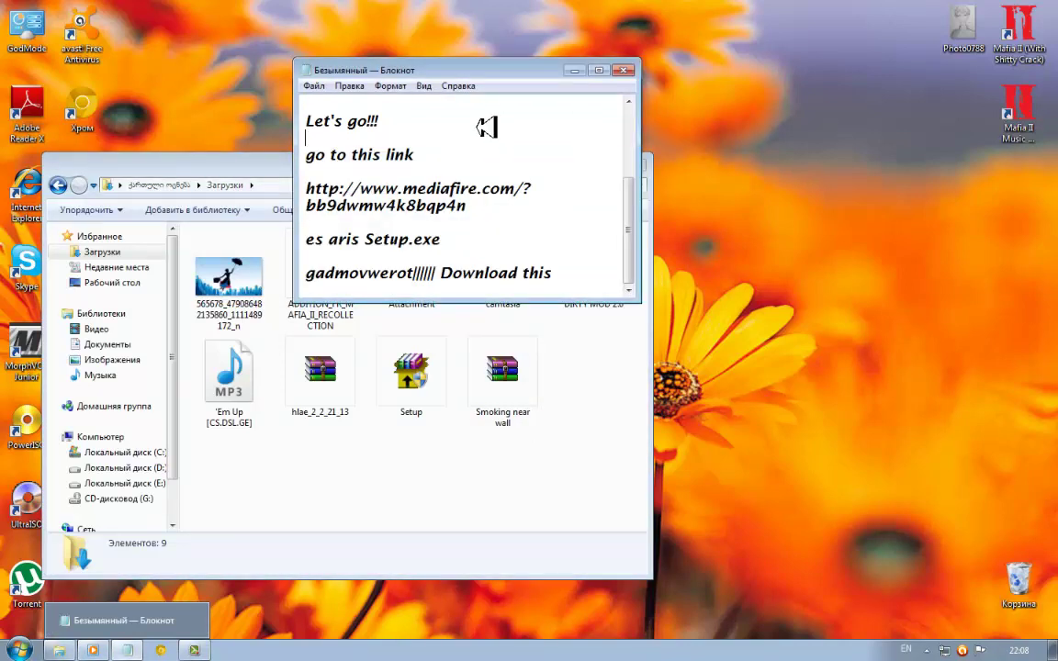
key(Return)
key(Return)
text(o)
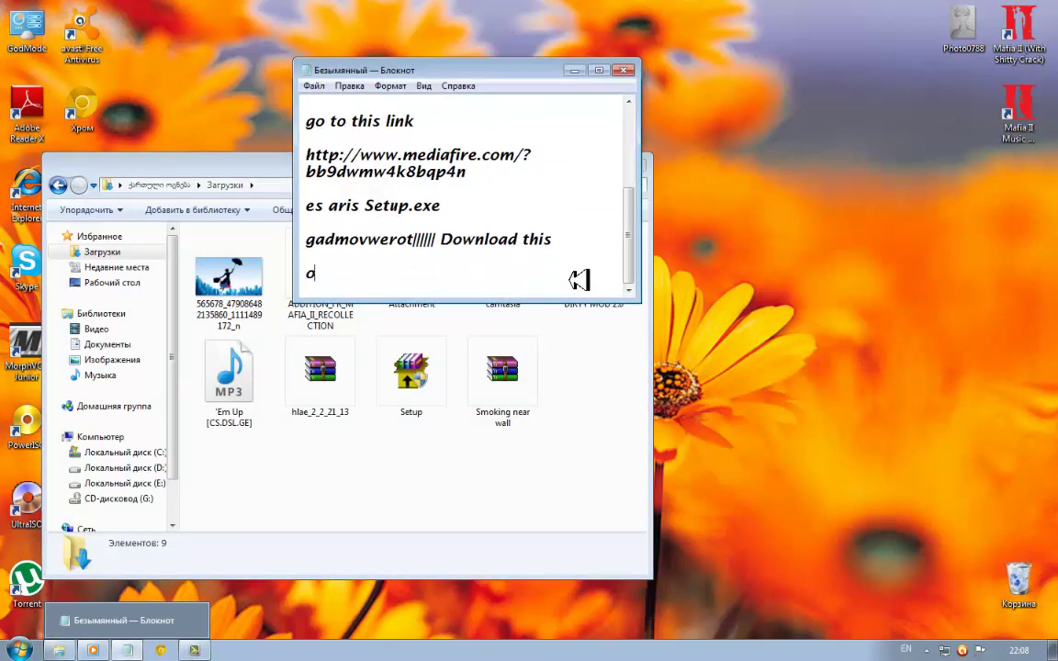
text(k guis)
Add the lines 'i have downloaded this now instal' and 'its simple'
key(Return)
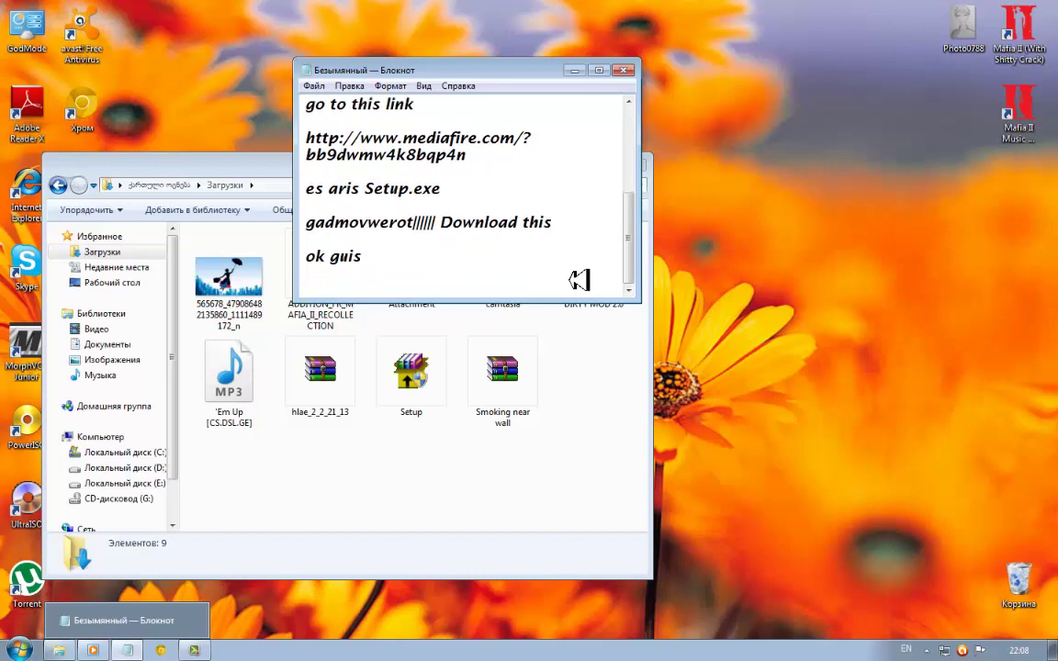
text(i have downloaded w)
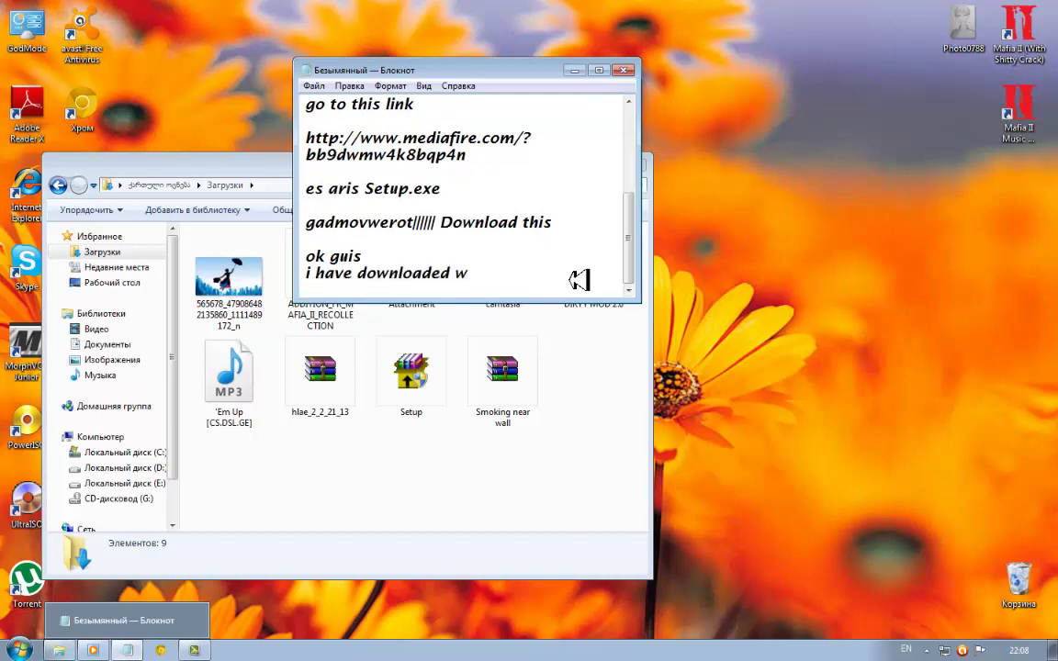
key(BackSpace)
text(this now instal)
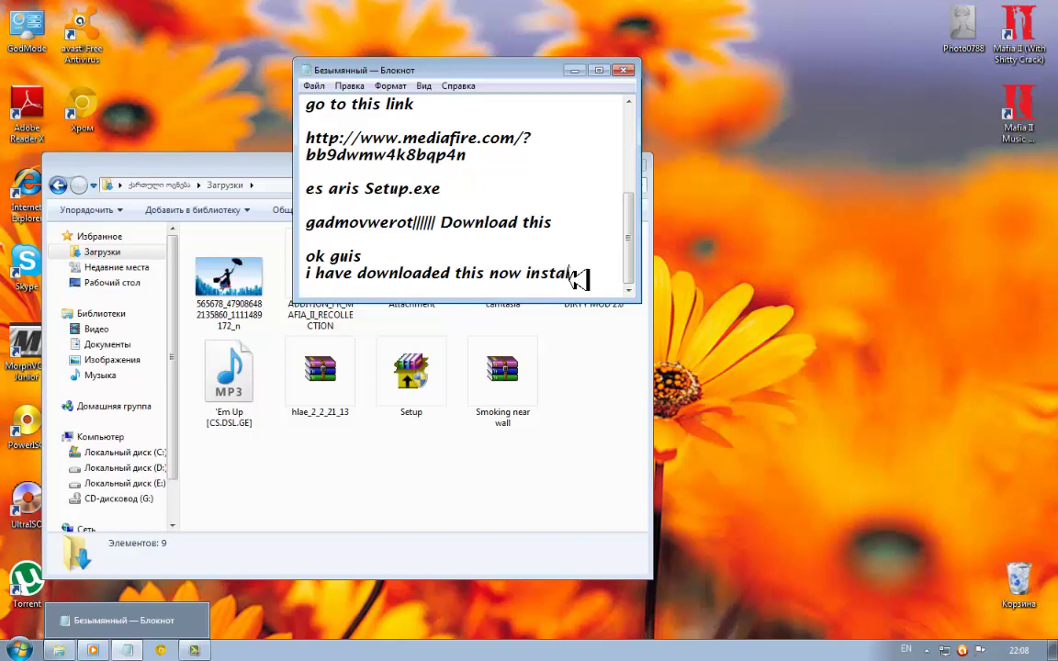
key(Return)
key(Return)
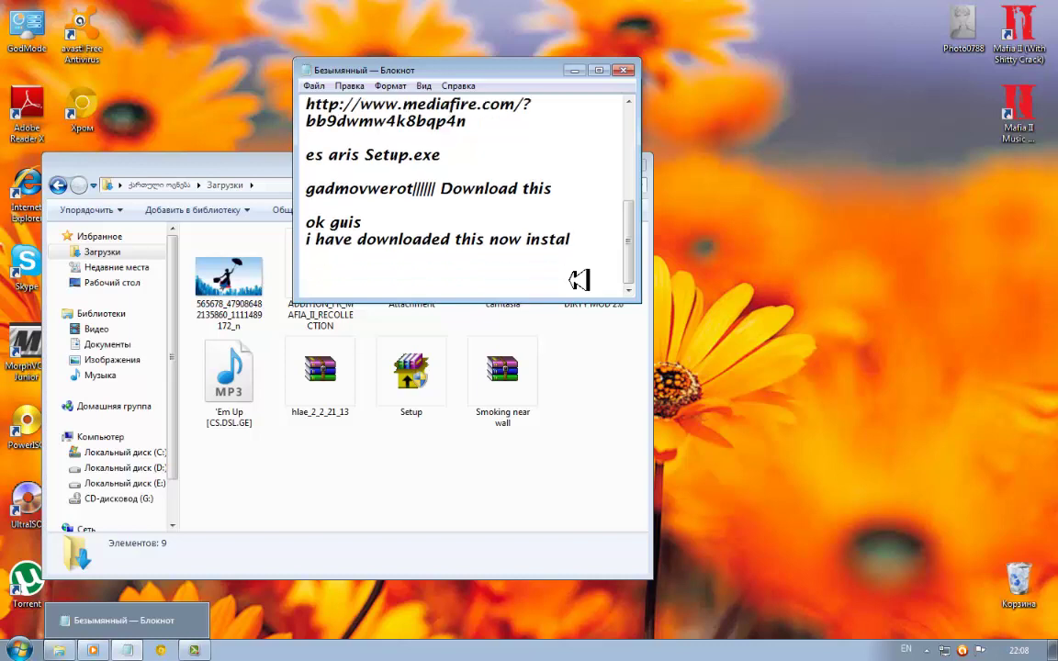
text(its simple)
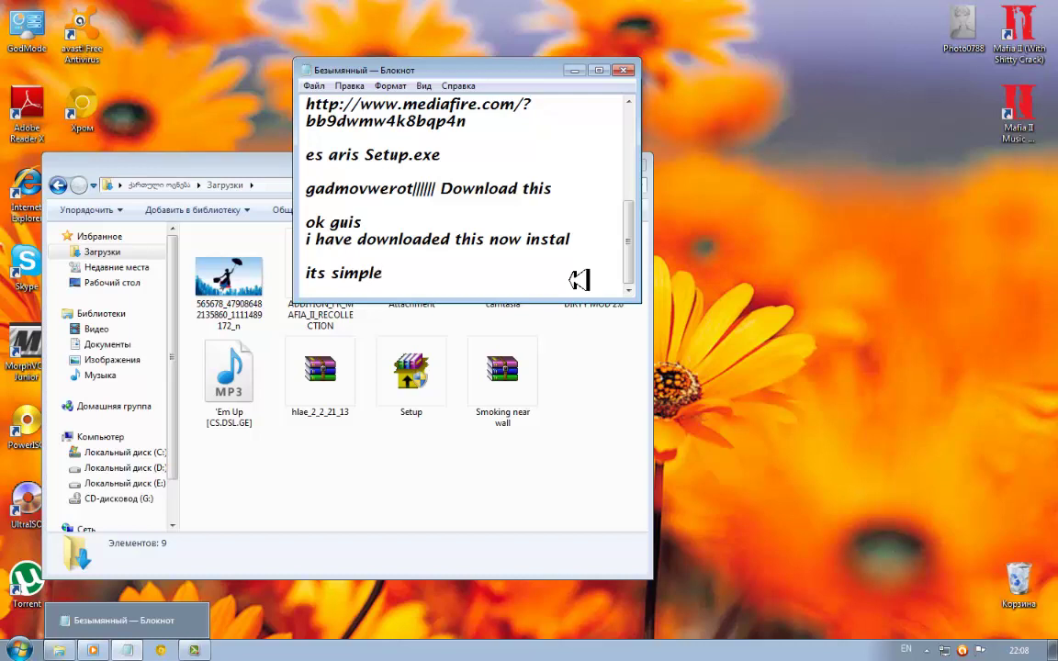
Select the downloaded Setup file and add the lines 'gaxsenit' and 'martivia' to the notes
click(334, 462)
click(432, 382)
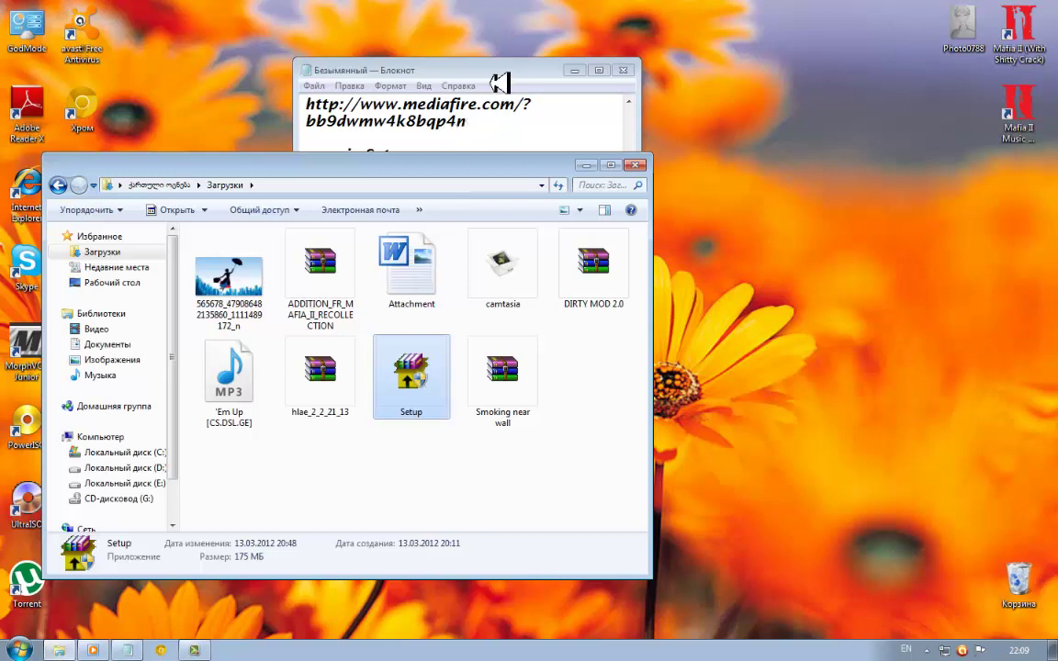
click(459, 68)
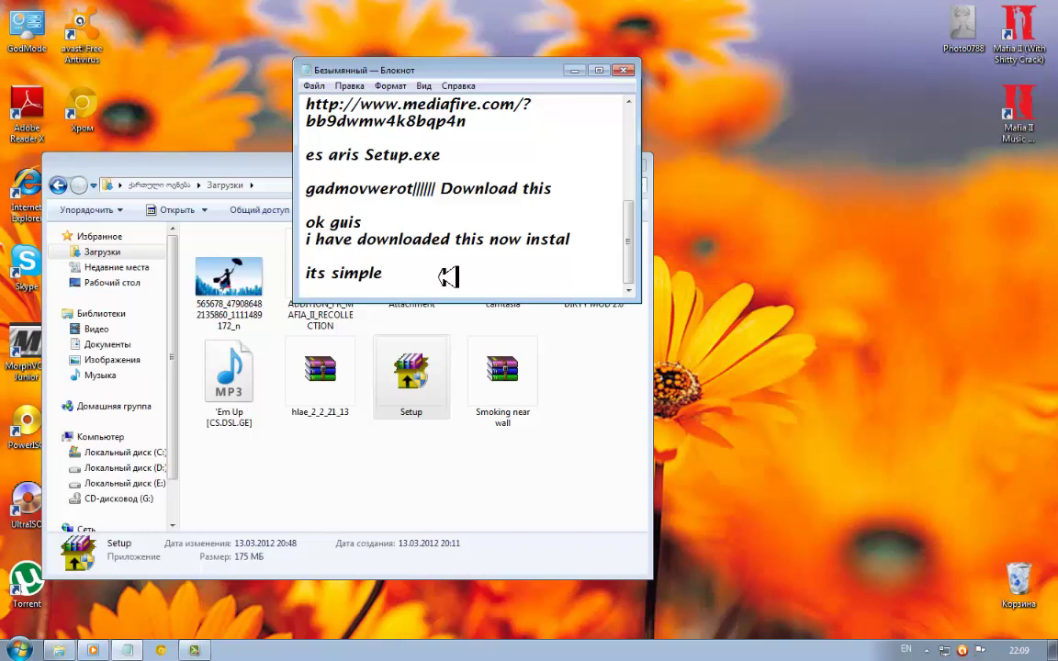
text(gaxse)
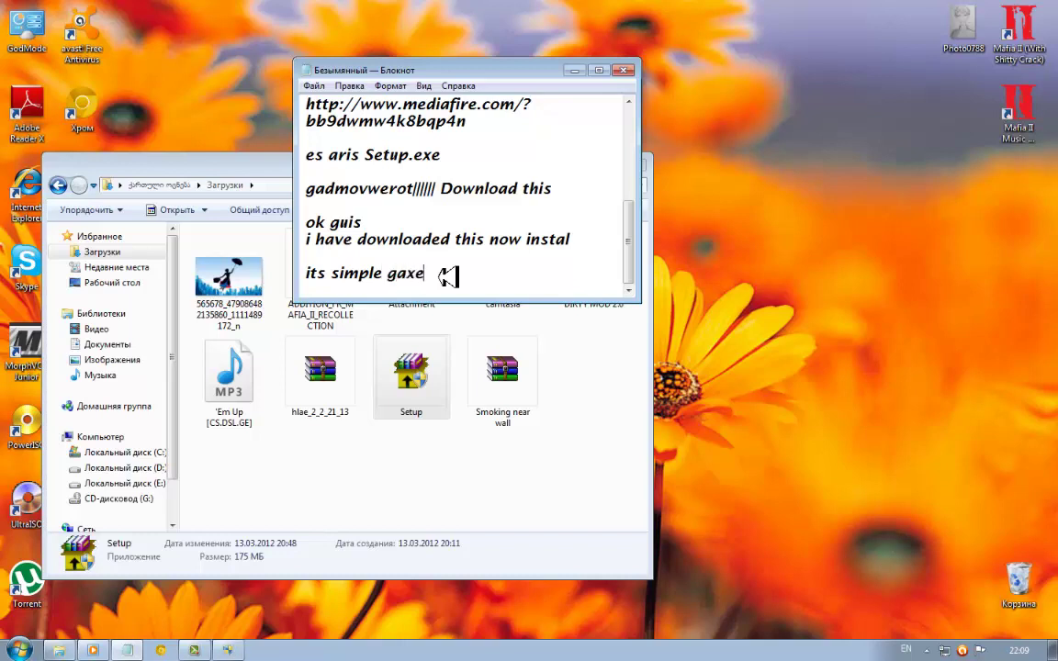
text(n)
text(it)
key(Return)
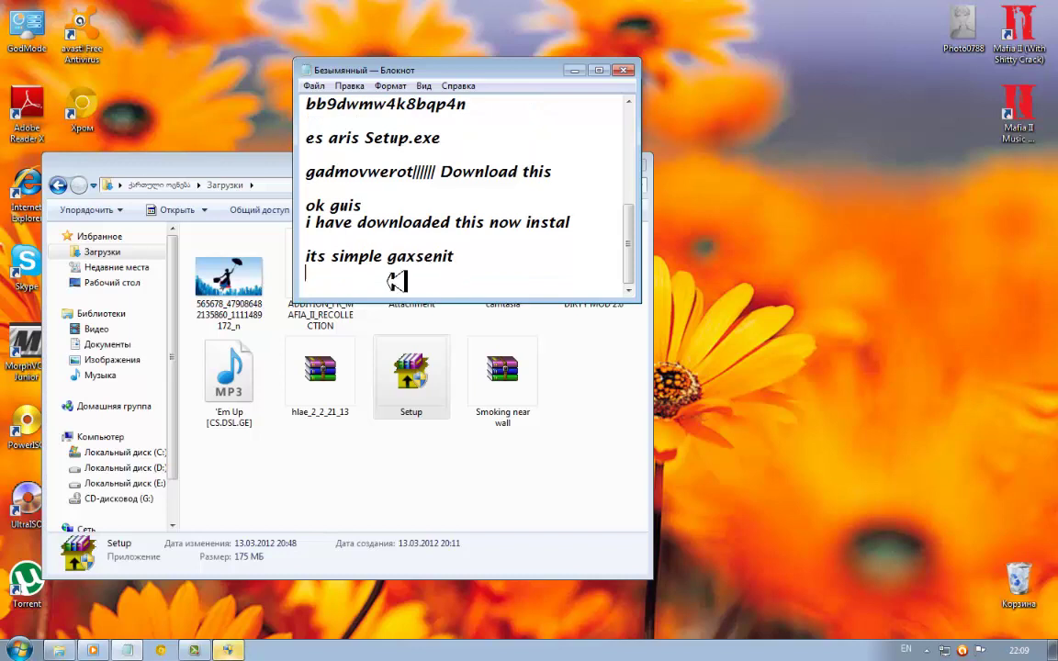
text(martivia)
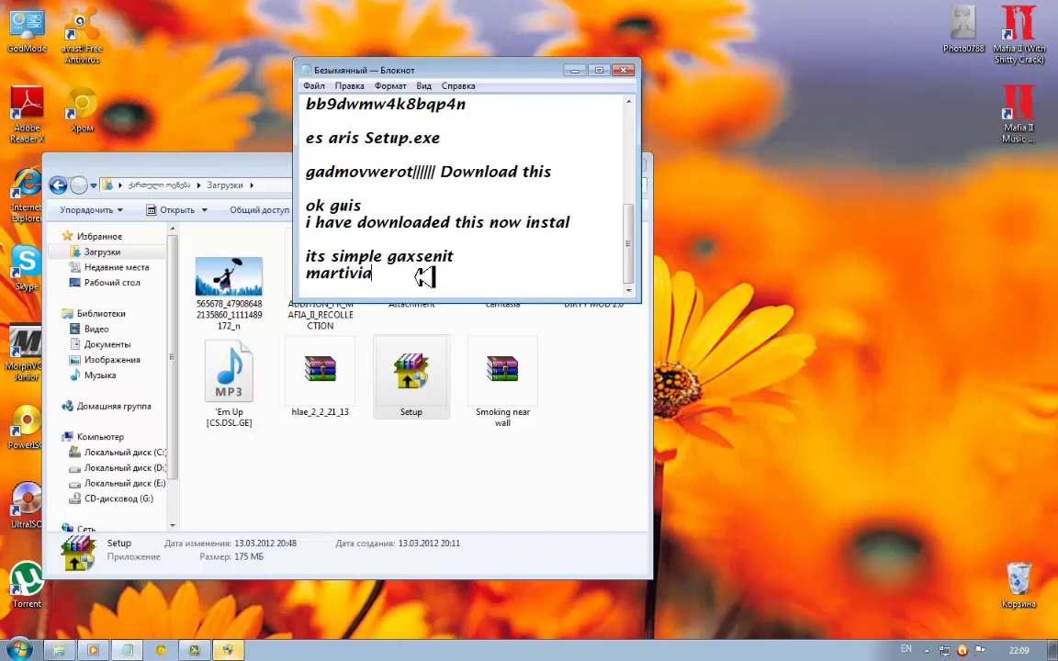
key(Return)
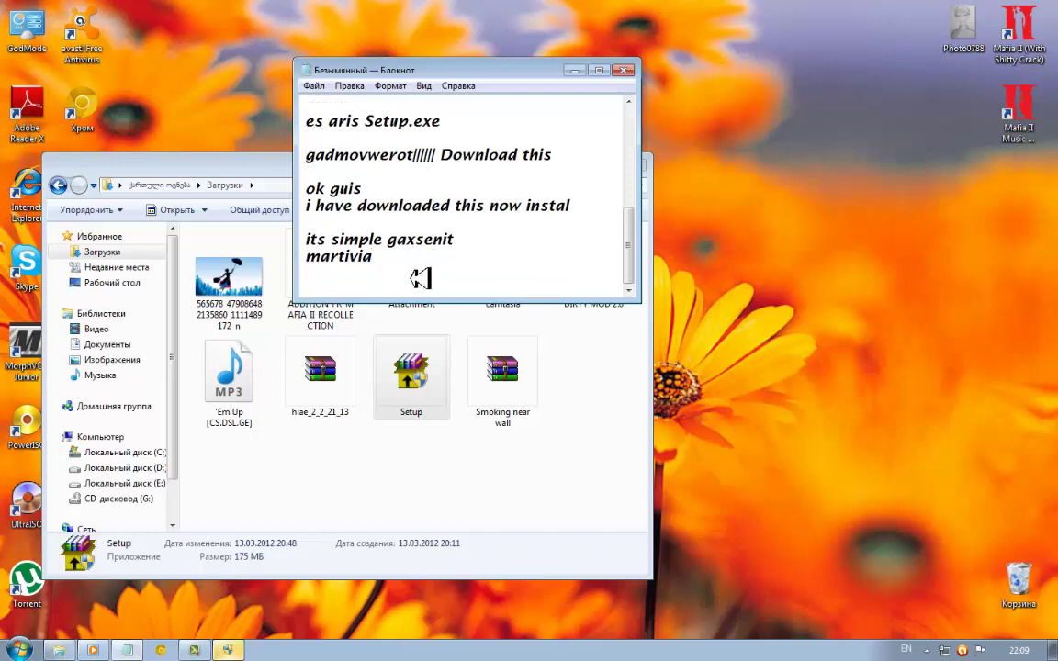
mouse_move(237, 650)
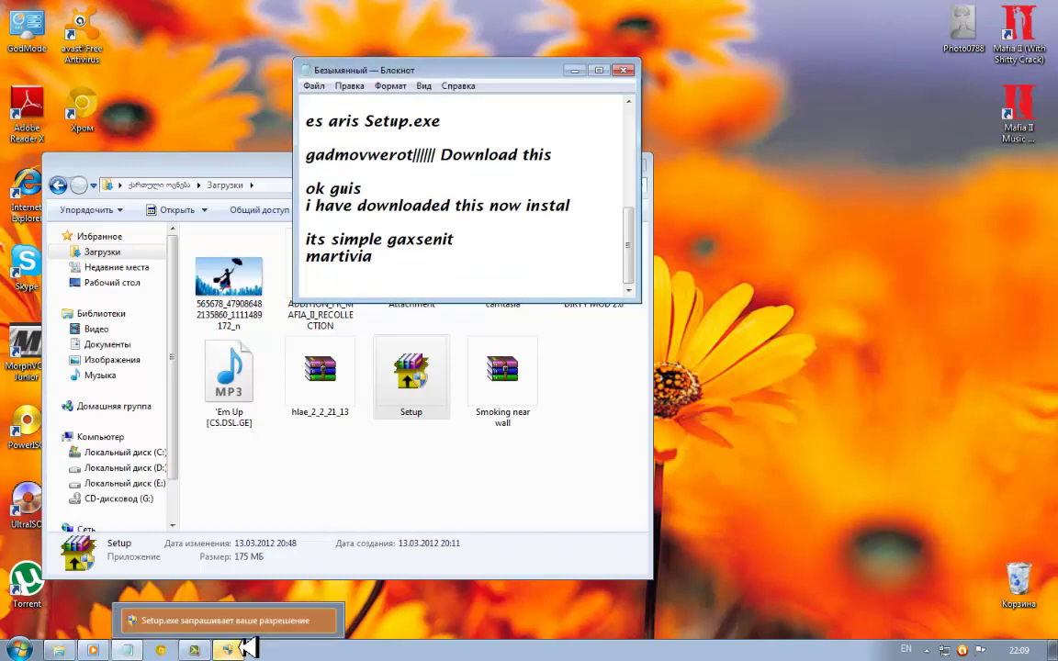
click(241, 646)
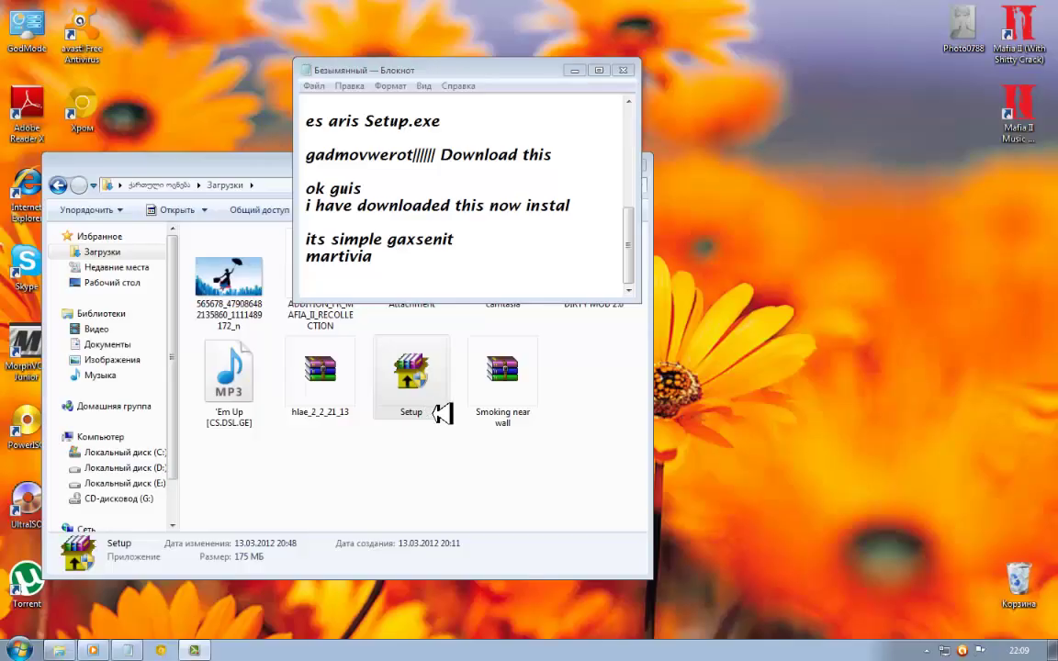
Launch the Setup installer and move its dialog aside
click(440, 416)
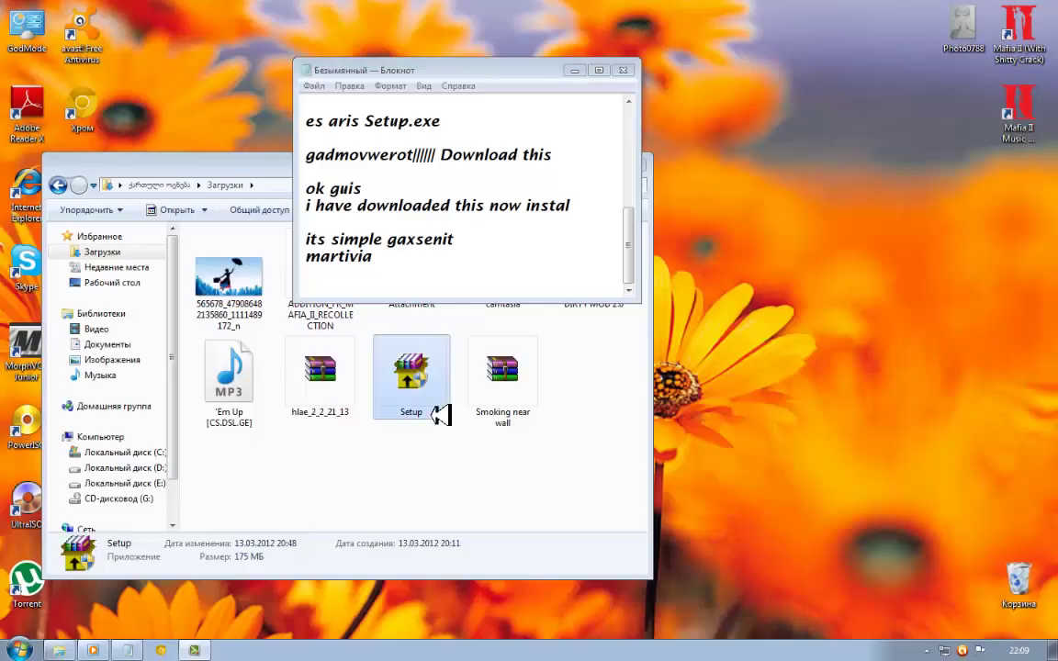
double_click(440, 415)
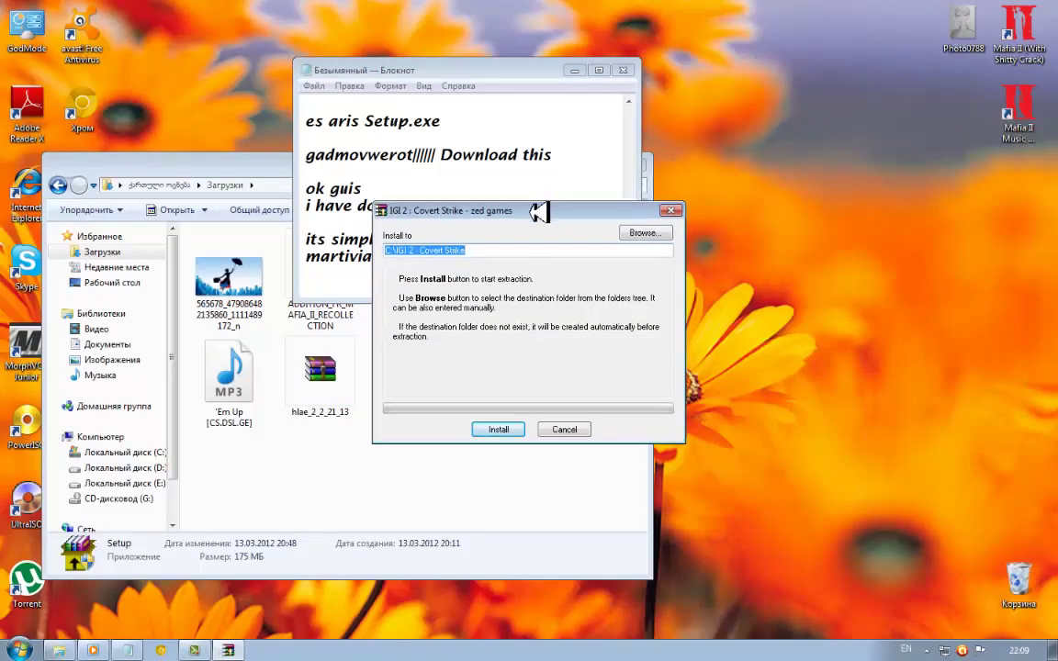
drag(538, 213, 510, 232)
Add the line 'muititet sasurveli papka\\\browse your folder' below 'martivia'
click(537, 156)
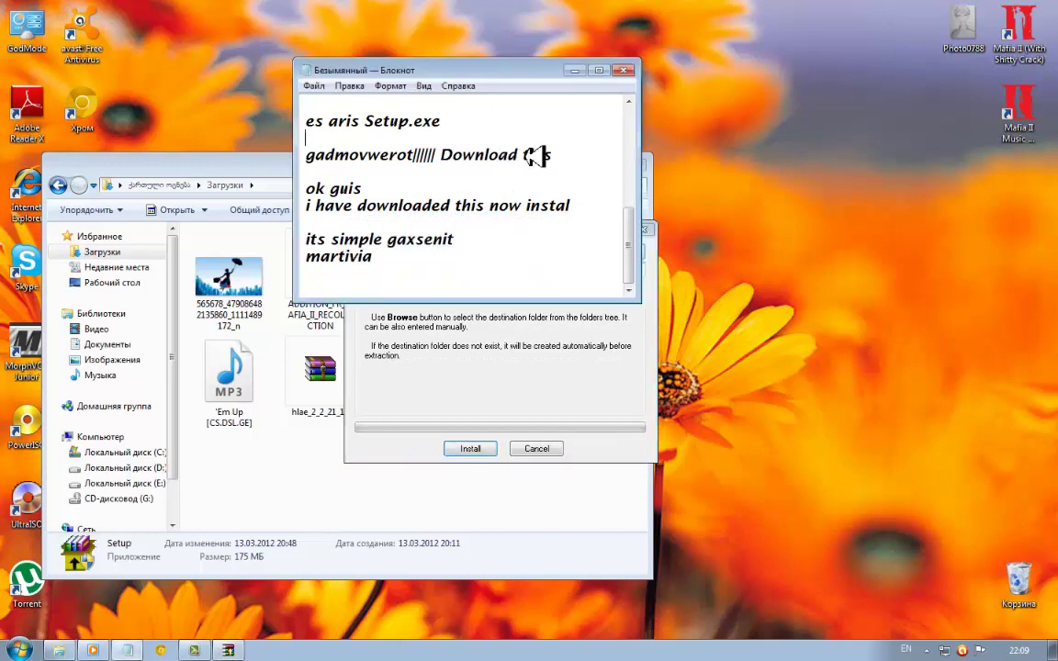
click(473, 266)
text(mu)
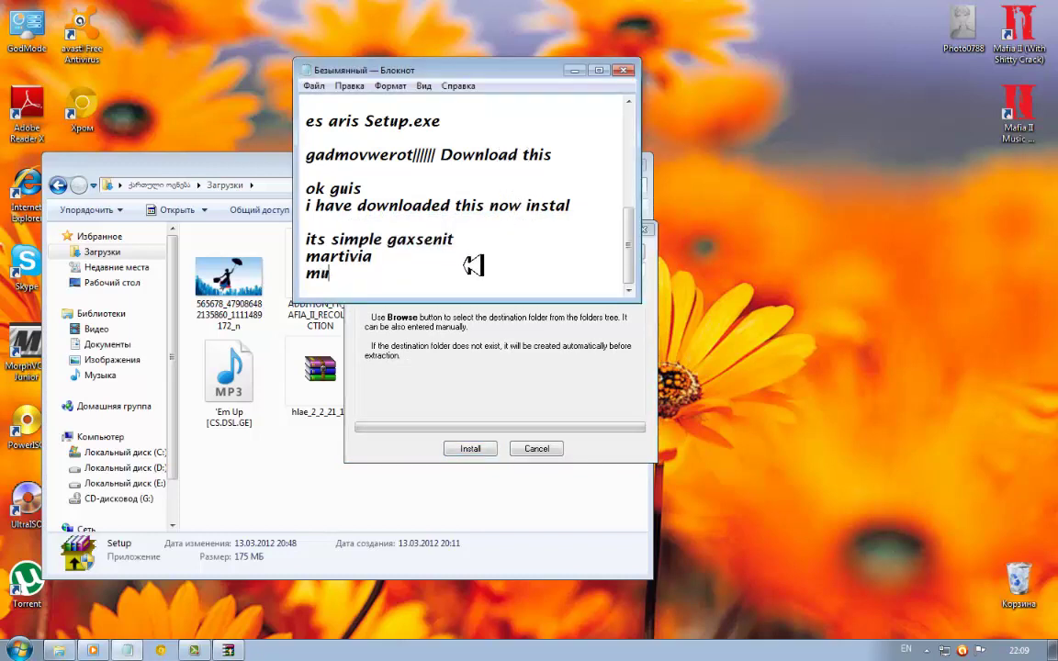
text(ititet sasurve)
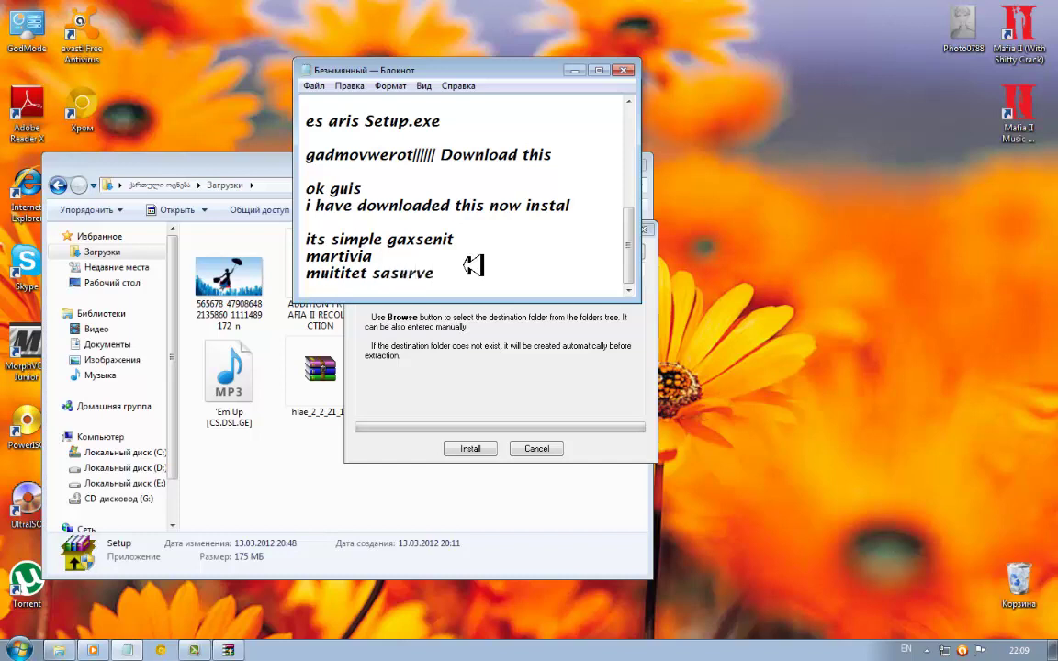
text(li papka\\\)
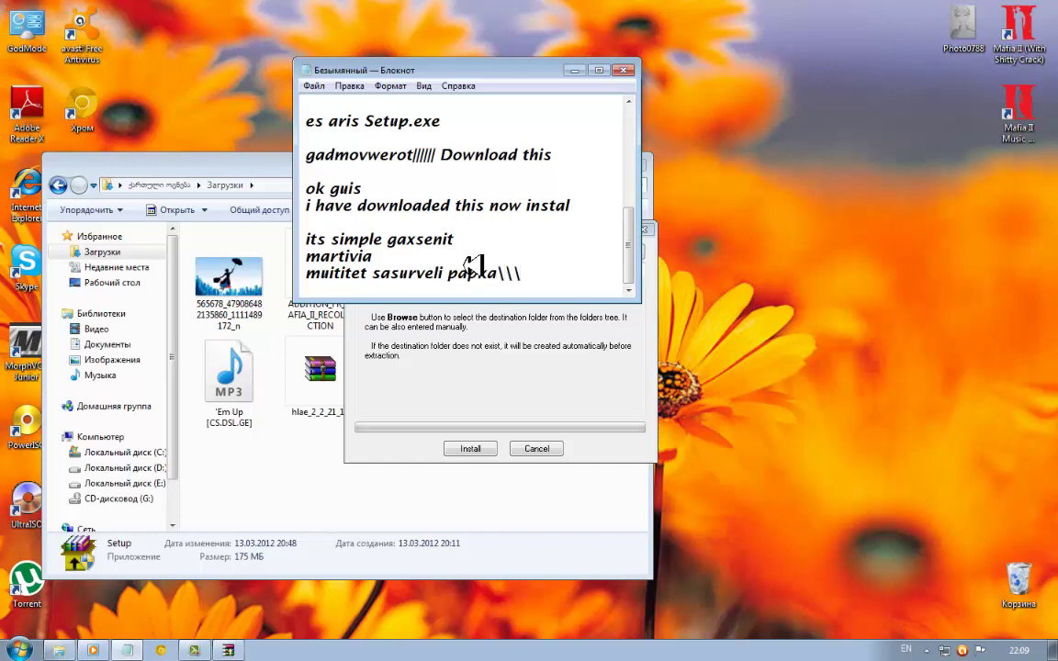
text(browse your)
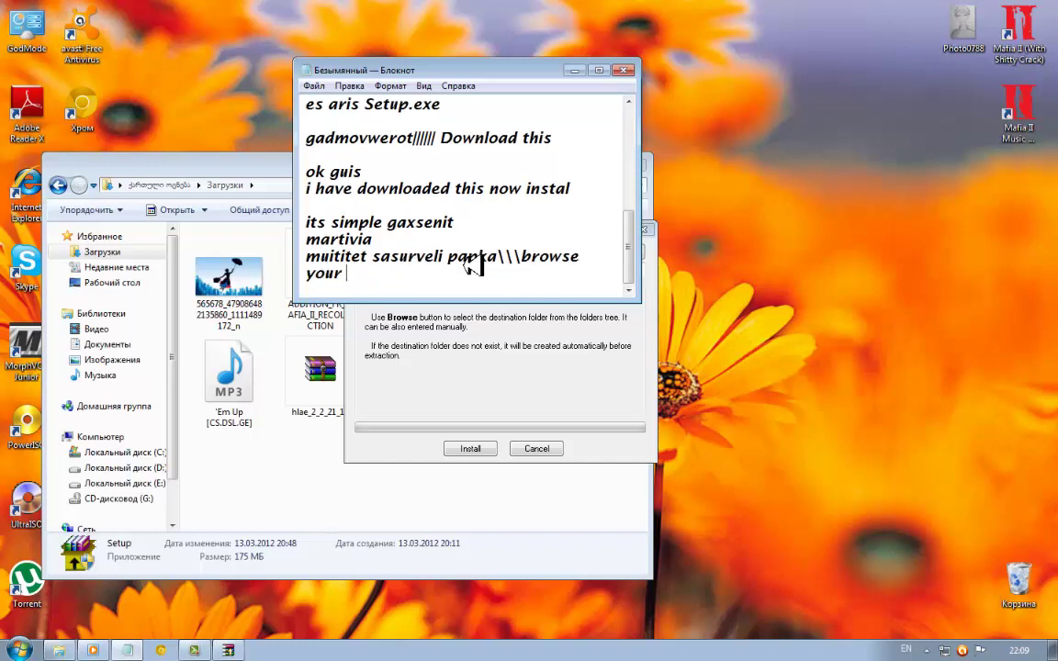
text(older)
key(Return)
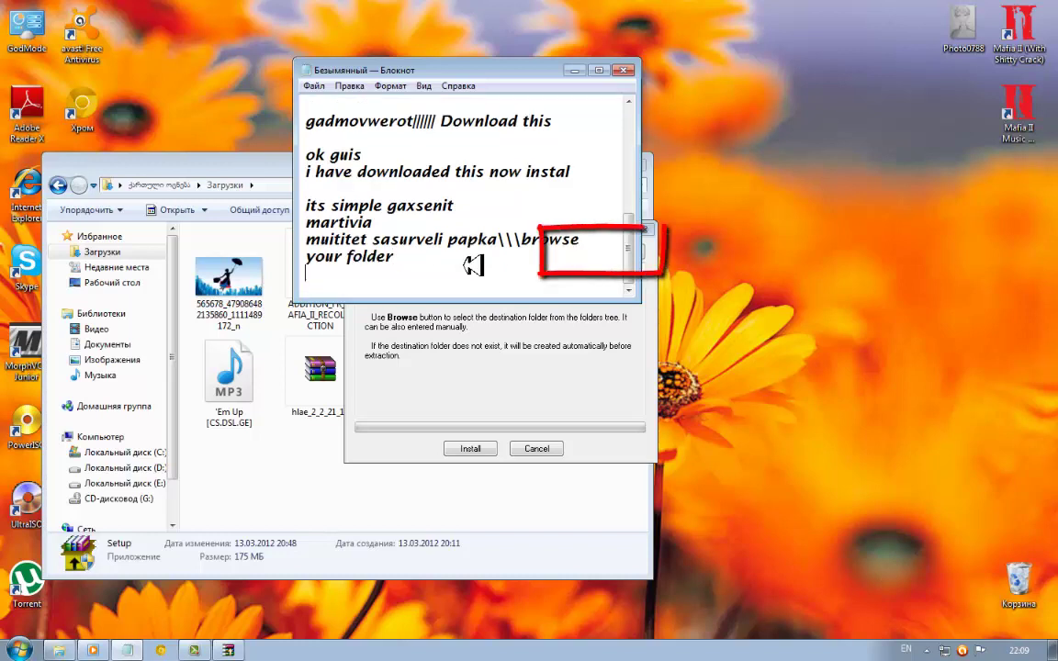
click(401, 346)
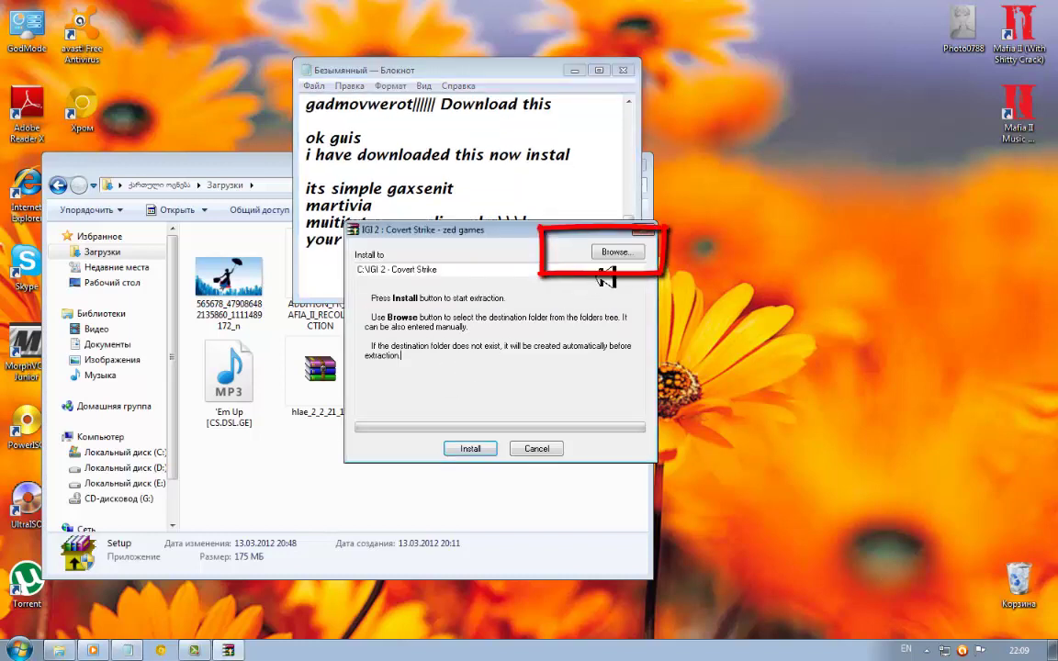
Browse to drive E: and choose folder 588c19f1c394389ae1 as the extraction destination
click(629, 255)
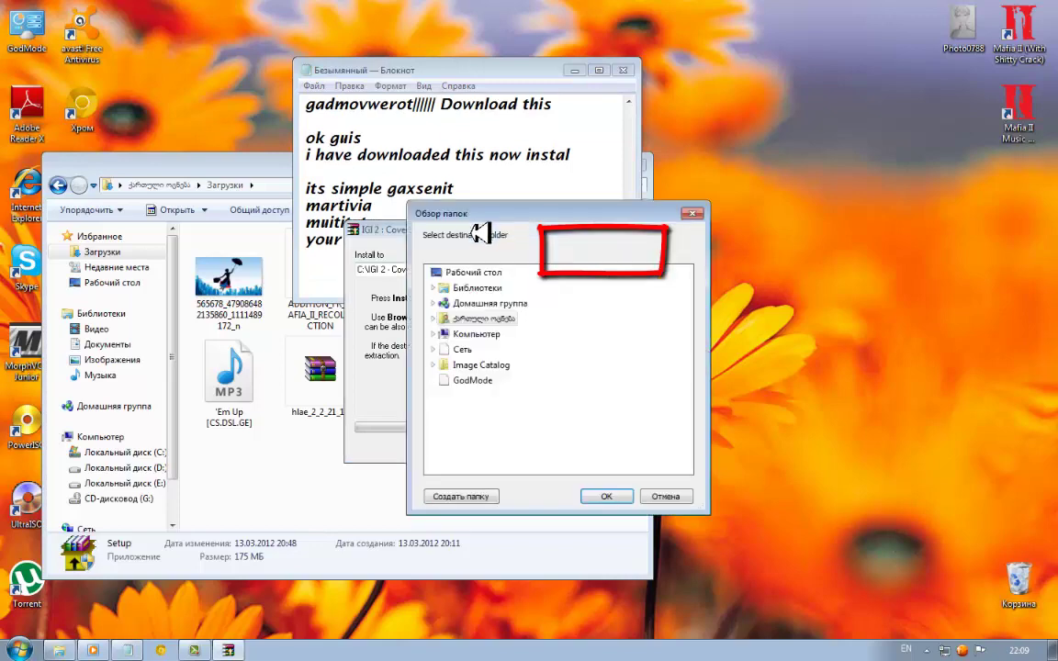
double_click(484, 334)
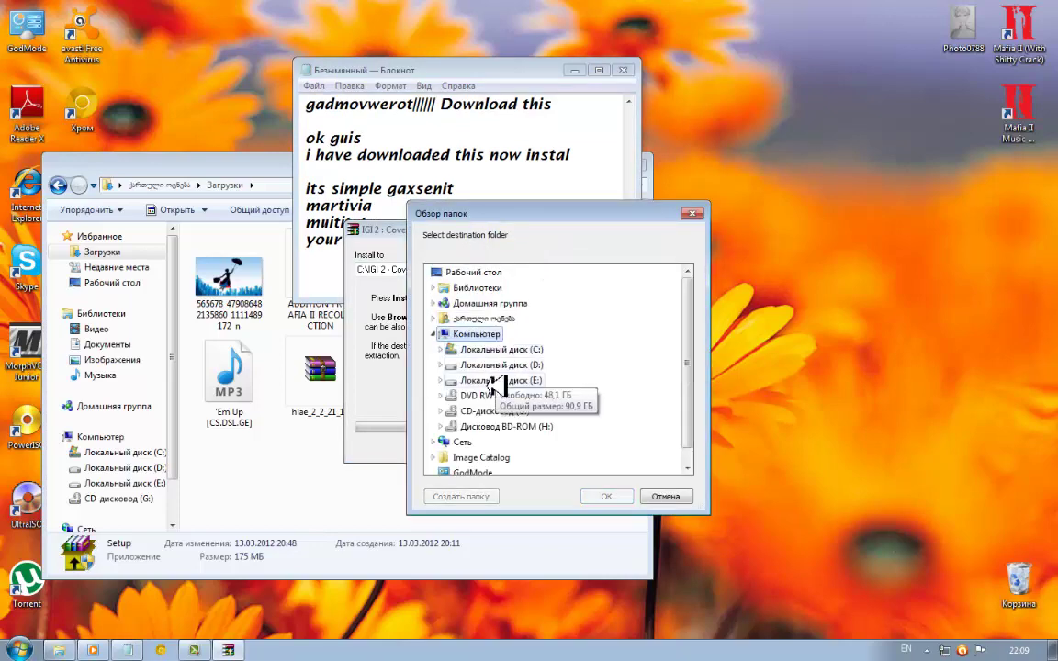
double_click(515, 380)
scroll(604, 388, down, 2)
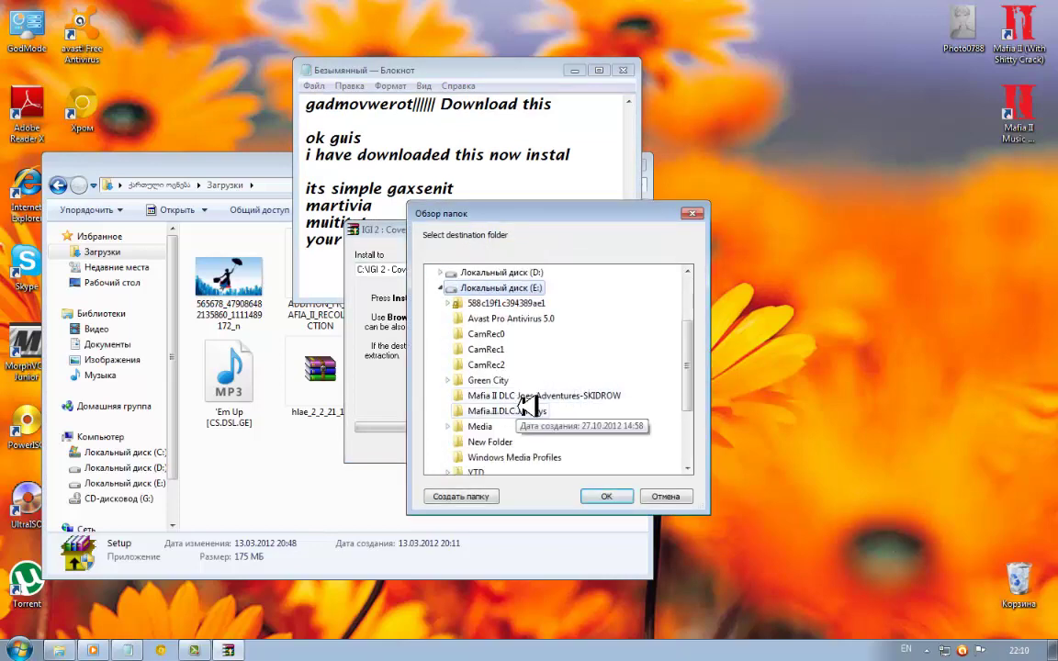
scroll(533, 408, down, 1)
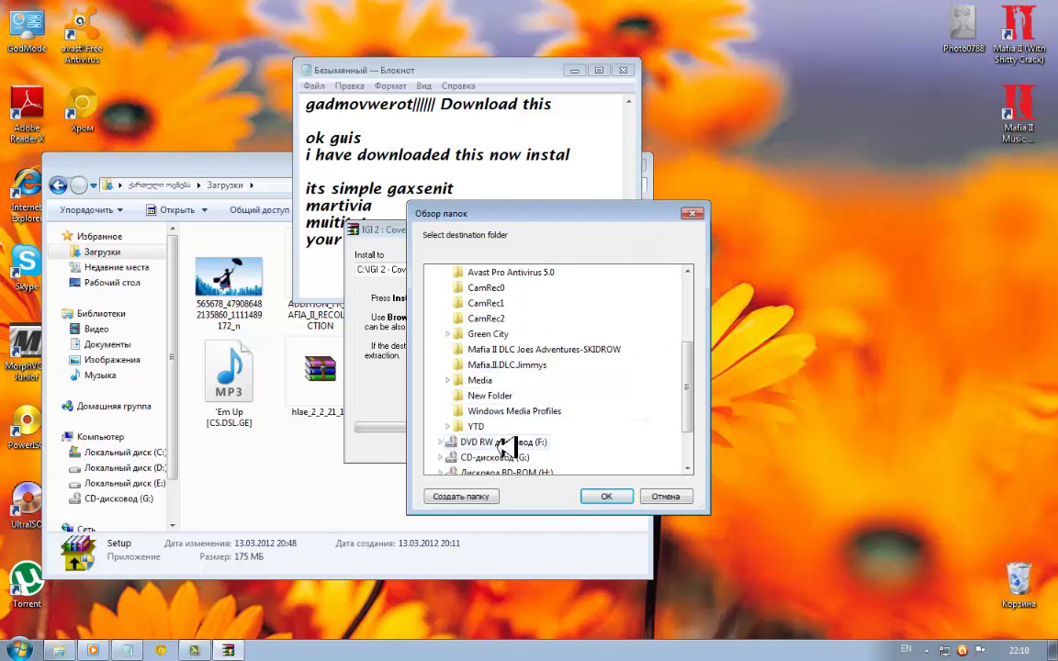
scroll(542, 360, up, 1)
scroll(515, 332, down, 1)
scroll(510, 324, up, 2)
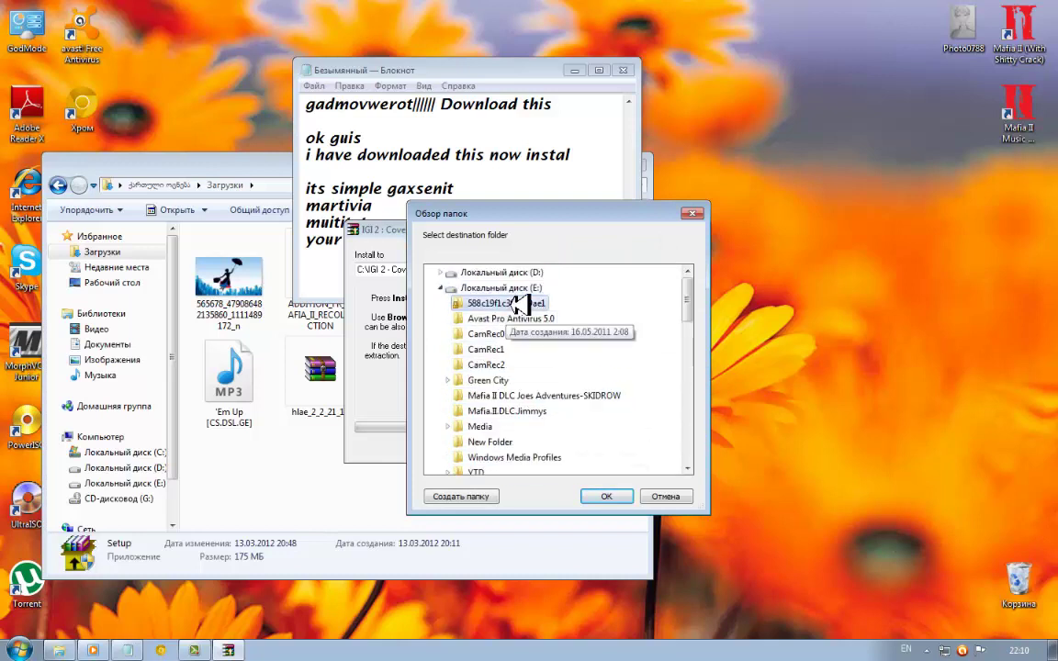
double_click(525, 300)
scroll(538, 418, down, 3)
scroll(556, 418, down, 5)
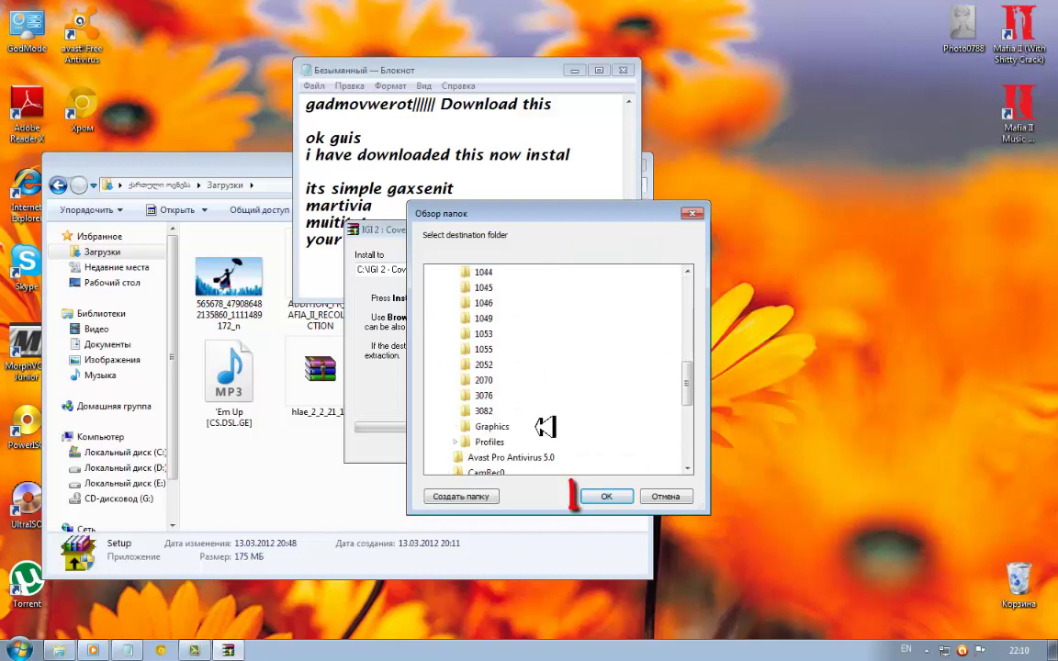
click(605, 494)
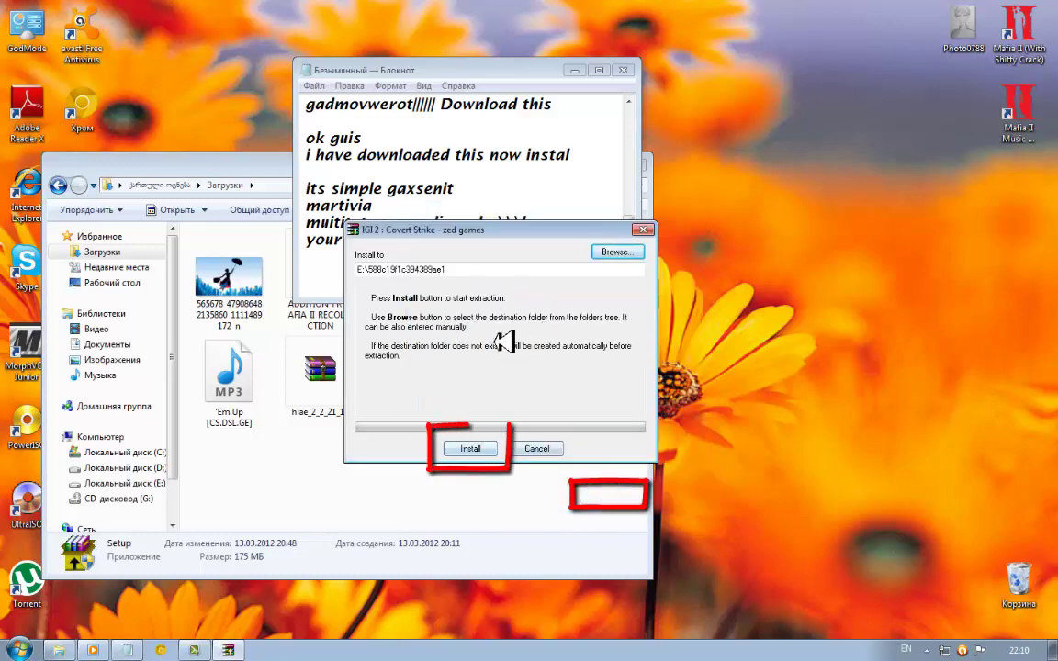
click(431, 72)
Add the 'daachiret Install ////// click Install' line, then start extraction with Install
text(d)
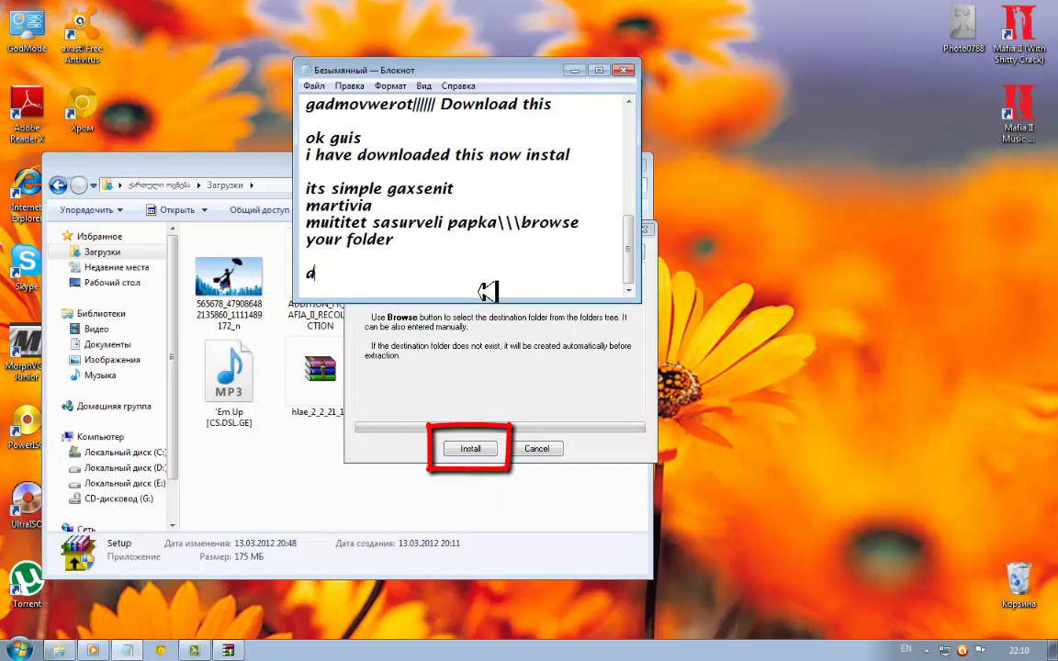
text(aachiret )
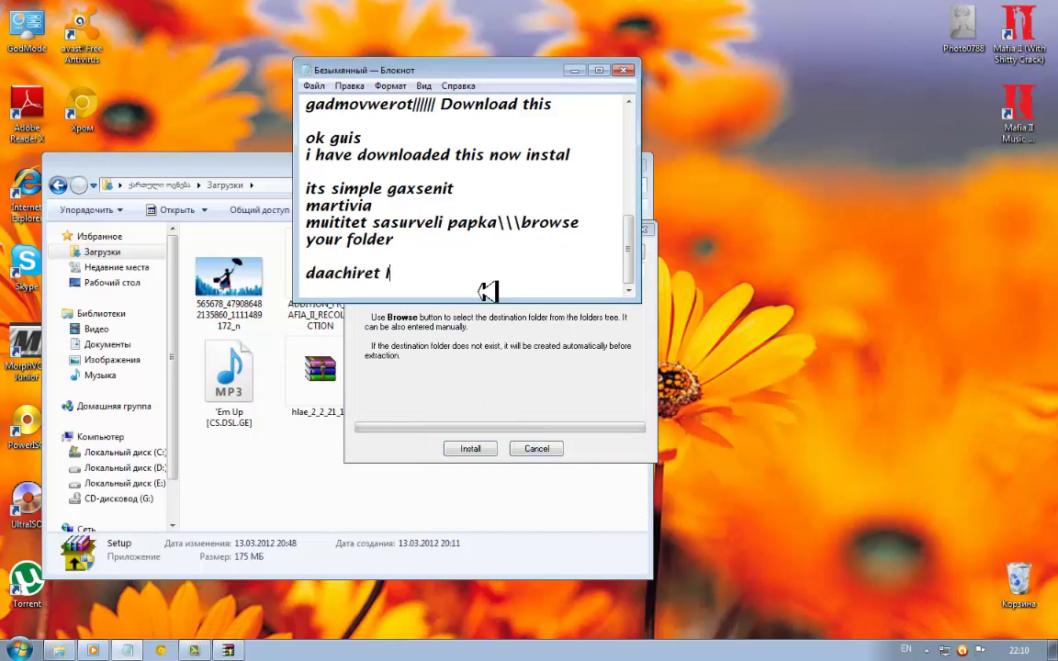
text(Install)
key(Return)
key(BackSpace)
text(//////)
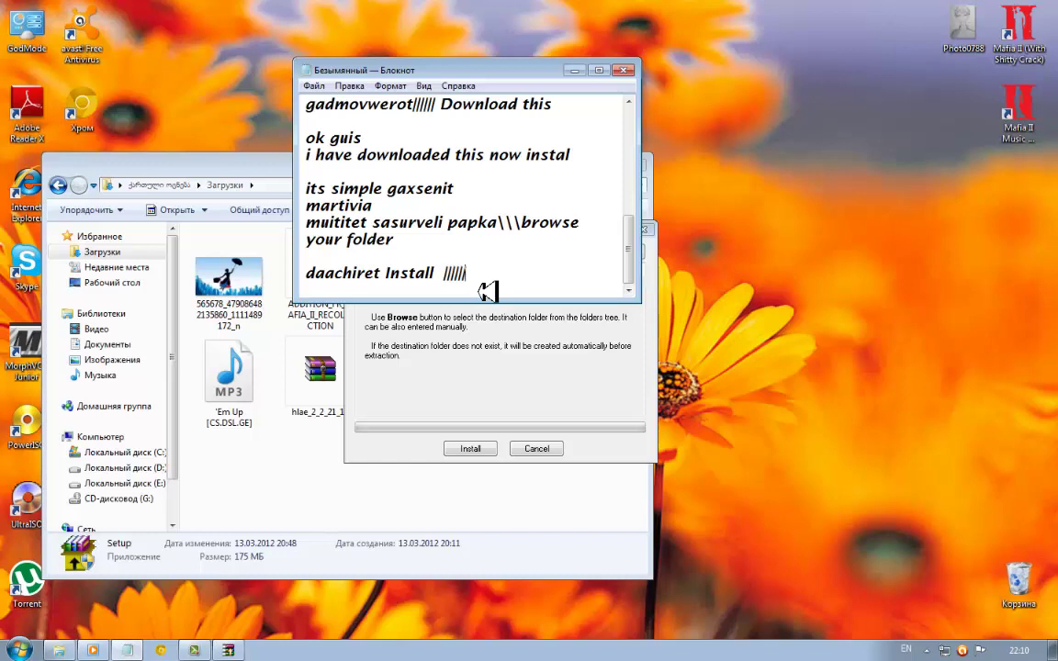
text(ck)
text(ick)
text( Inse)
text(ki)
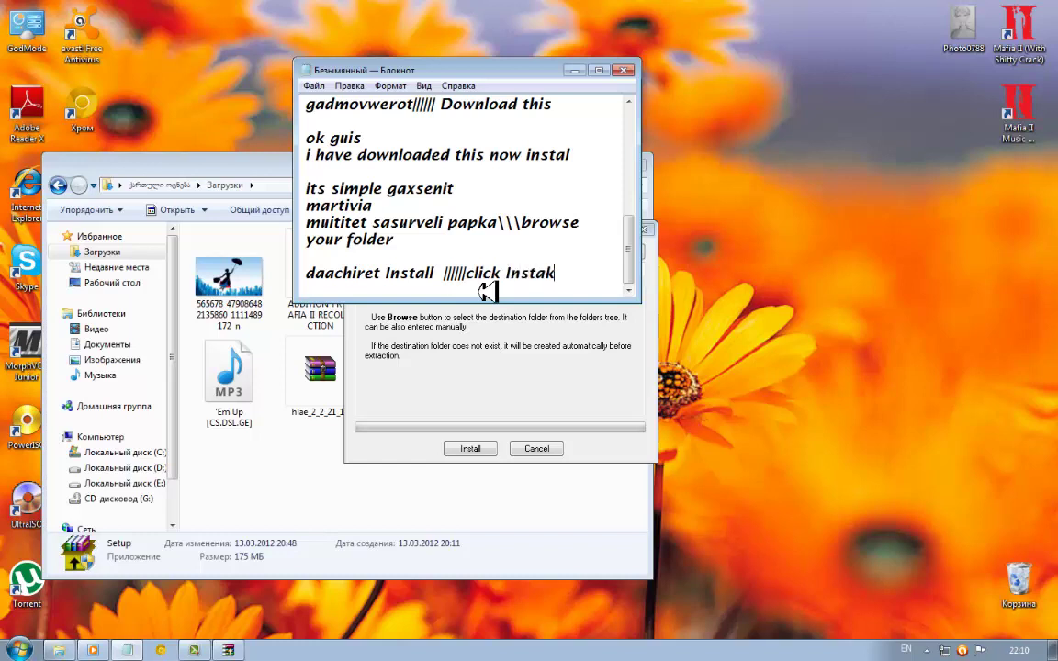
click(470, 449)
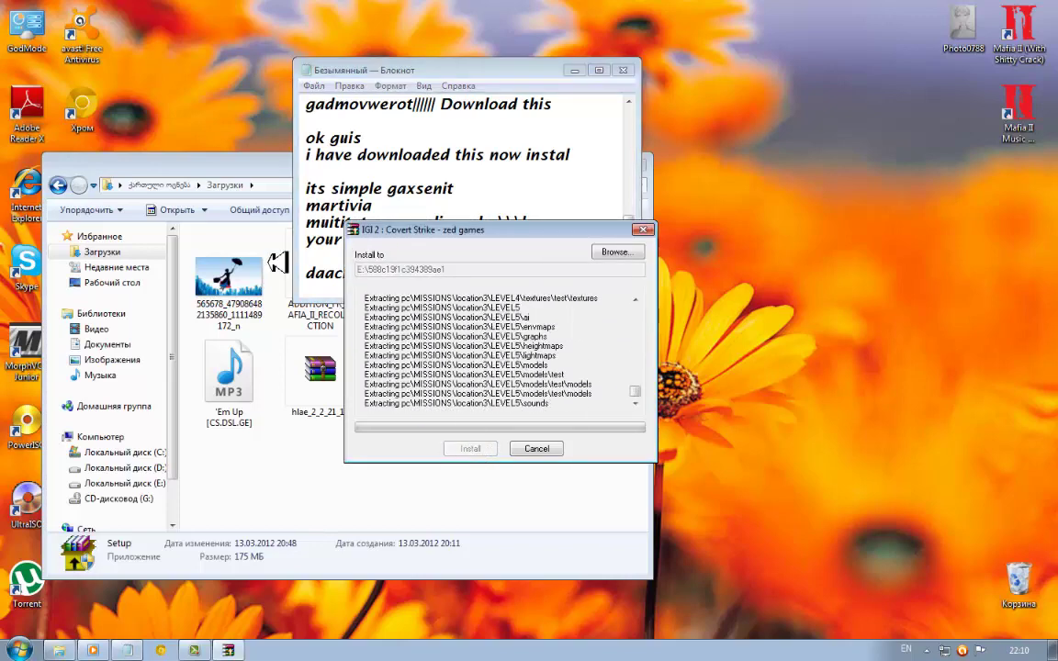
Return to the notes and start a new line reading 'wow'
key(alt+Tab)
click(617, 275)
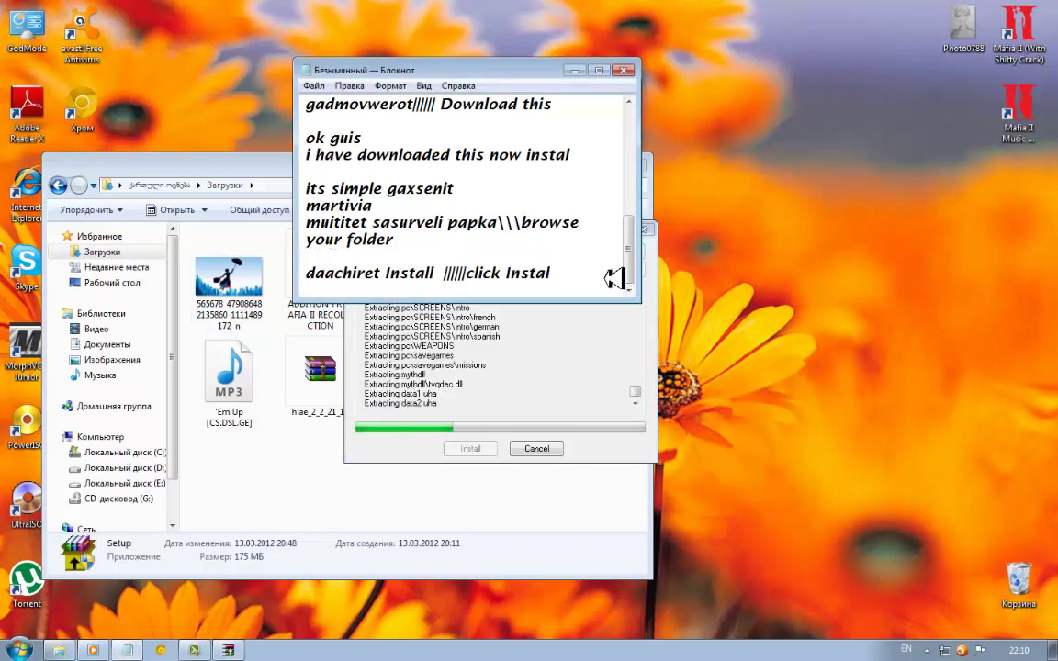
key(Return)
key(Return)
text(w)
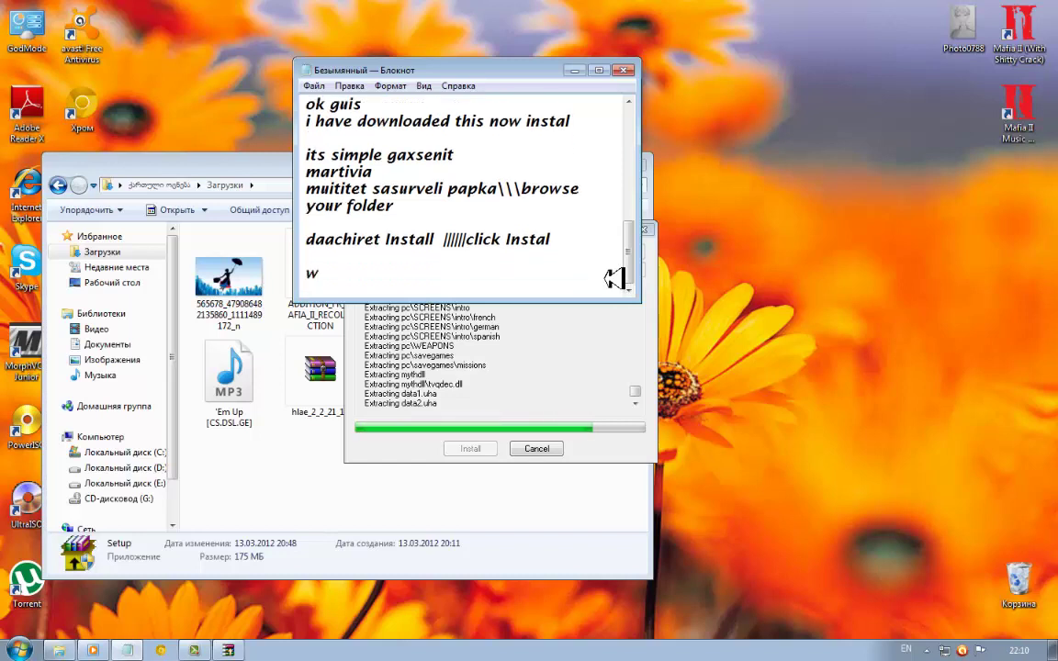
text(ow)
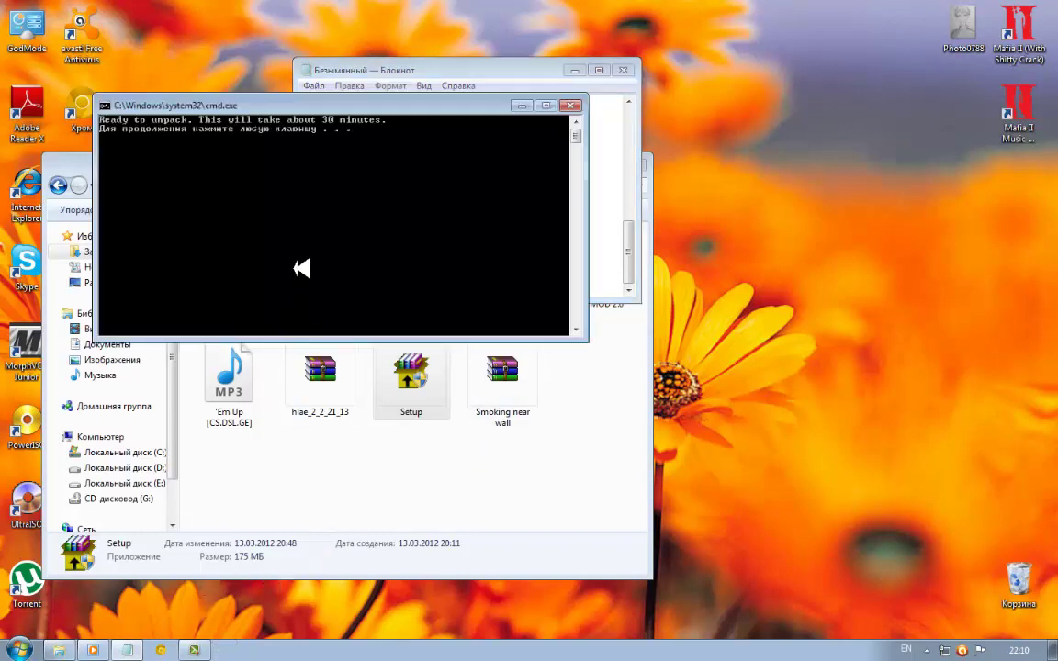
Add wait notes 'daelodet 30 wuti' and '30 minute wait', correcting 40 to 30
click(496, 68)
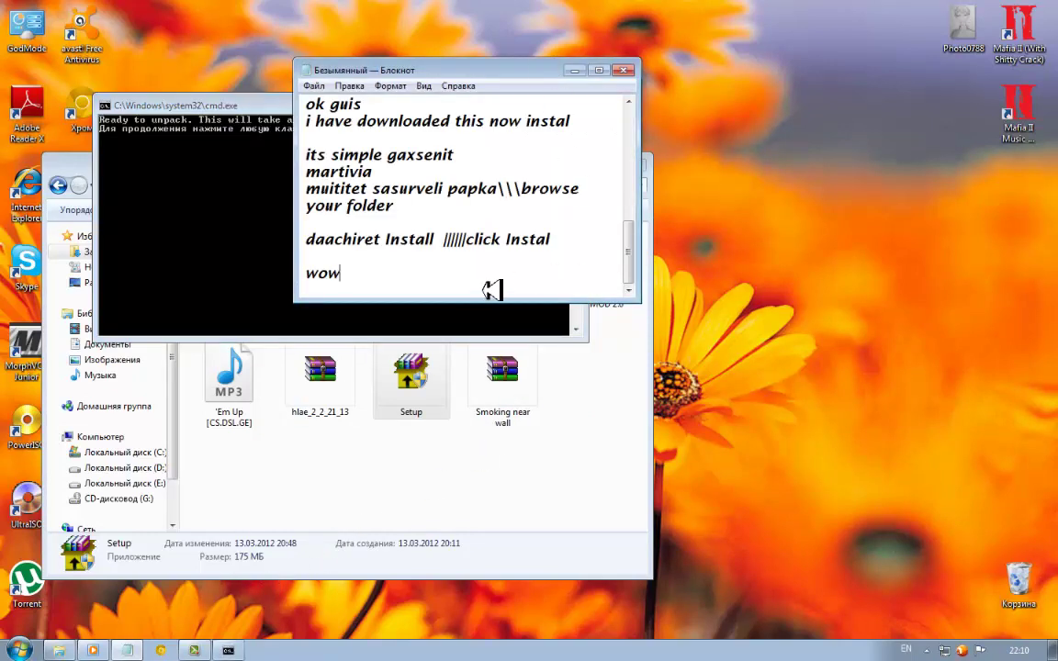
text(da)
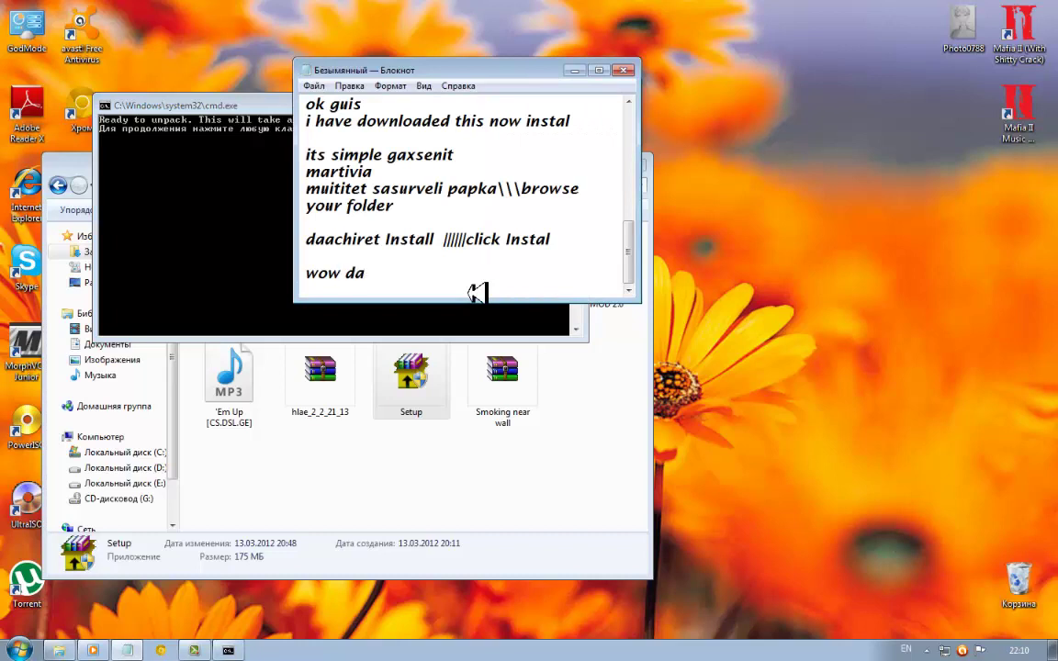
key(Return)
key(Return)
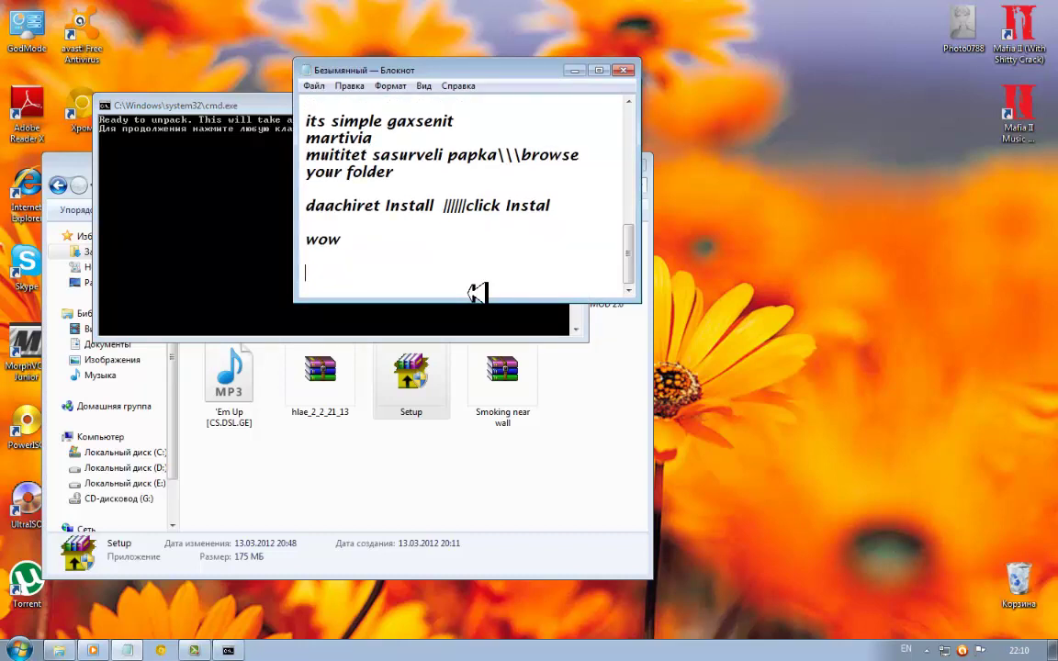
text(daelodet 4)
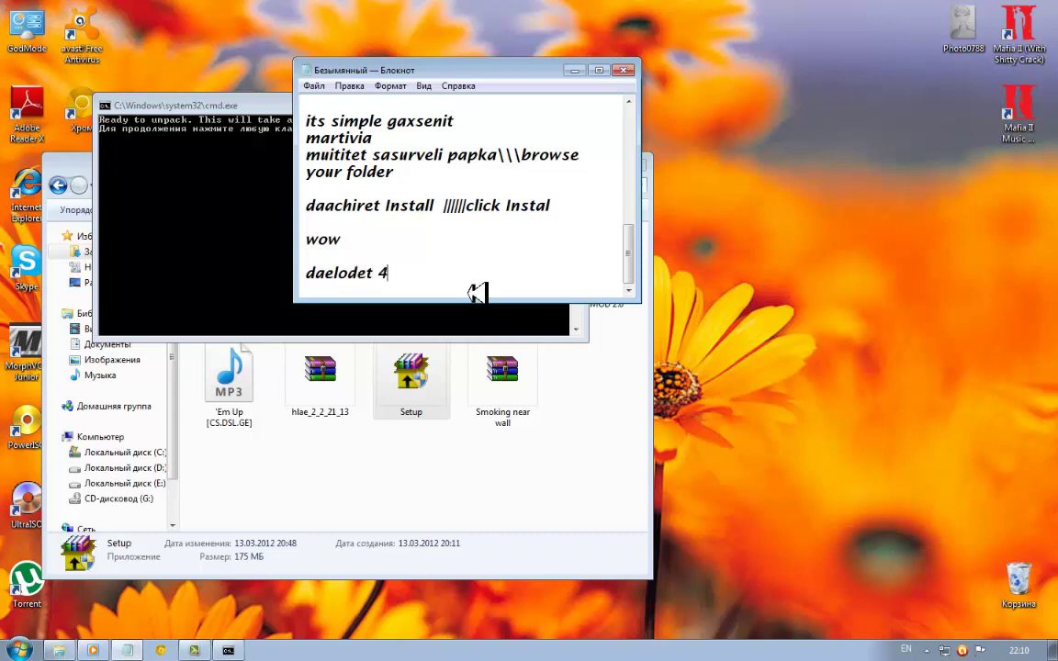
text(0)
key(BackSpace)
key(BackSpace)
key(BackSpace)
text(30 wuti)
key(Return)
text(3)
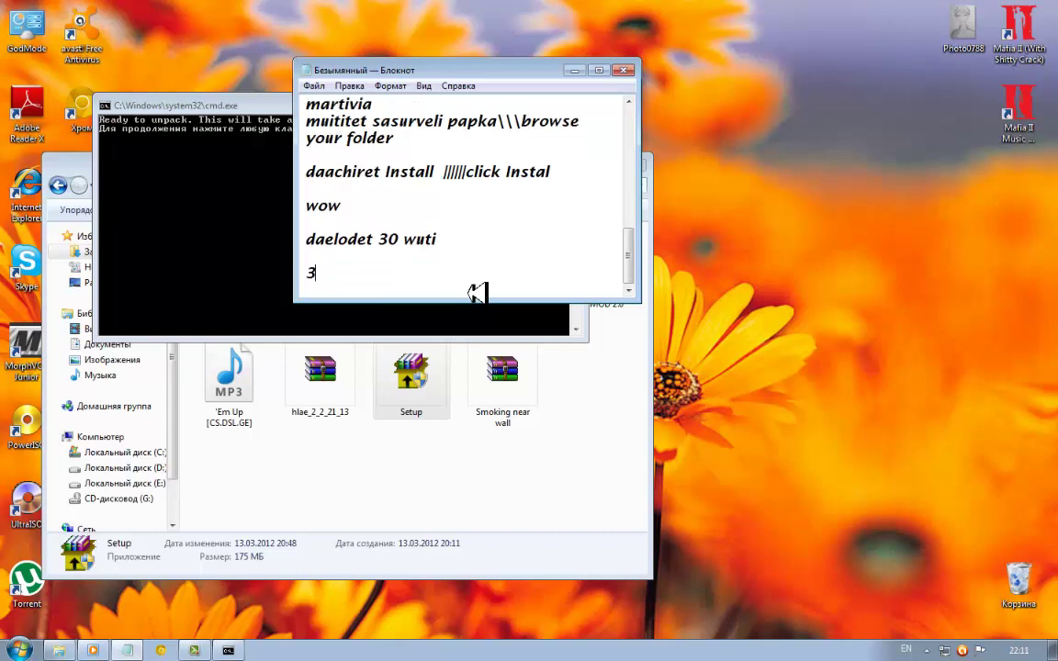
text(0 minute w)
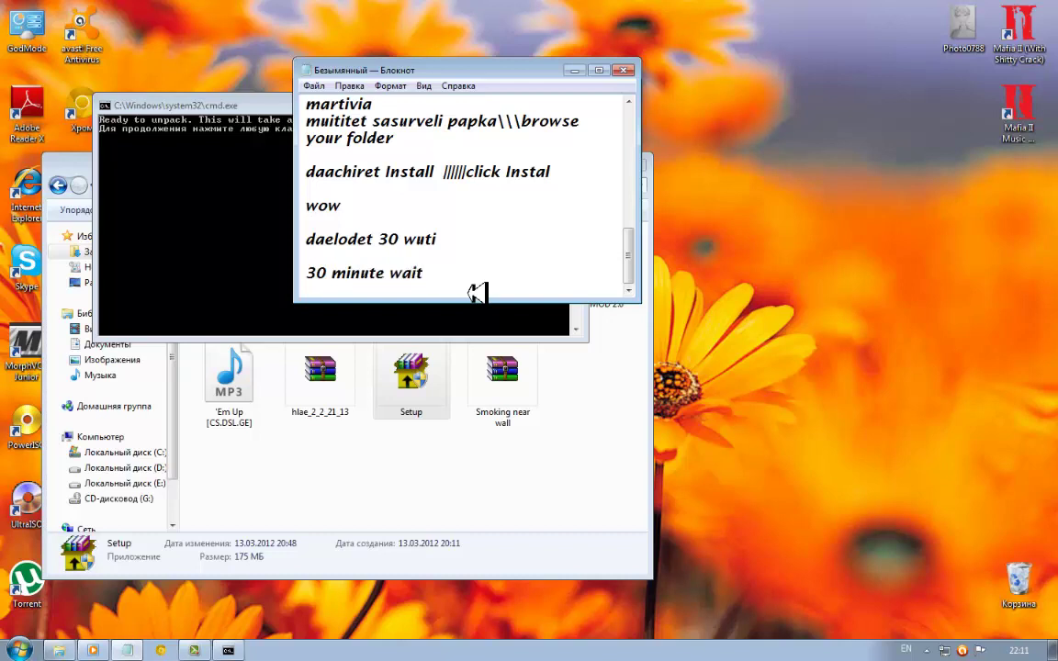
text(ait)
key(Return)
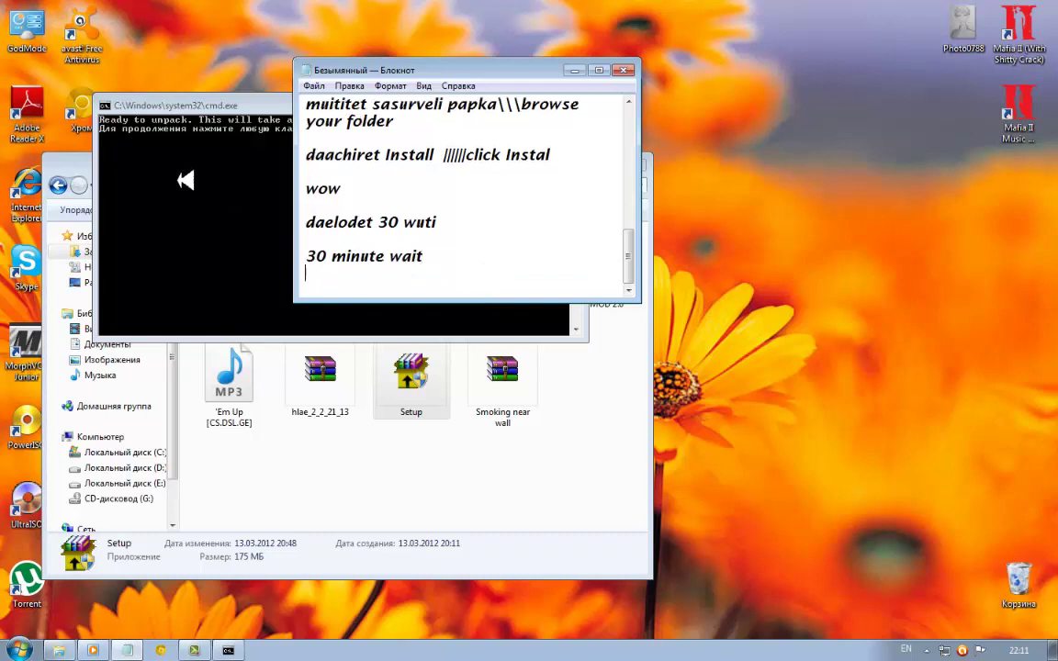
After checking the console message, add the line 'bifor this click daachiret Enter'
click(161, 101)
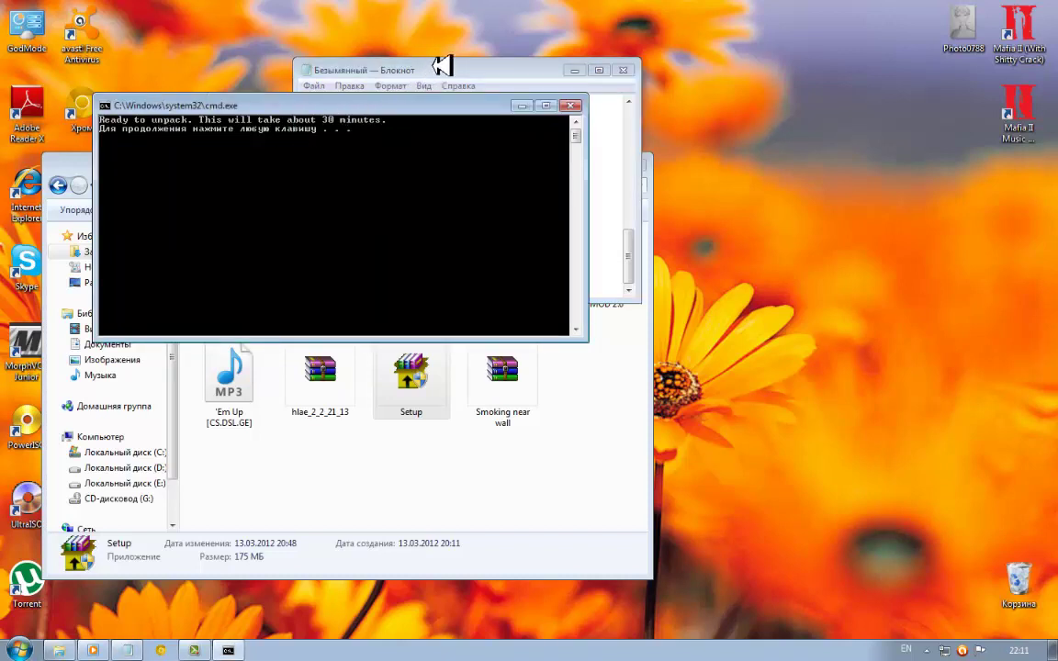
click(404, 65)
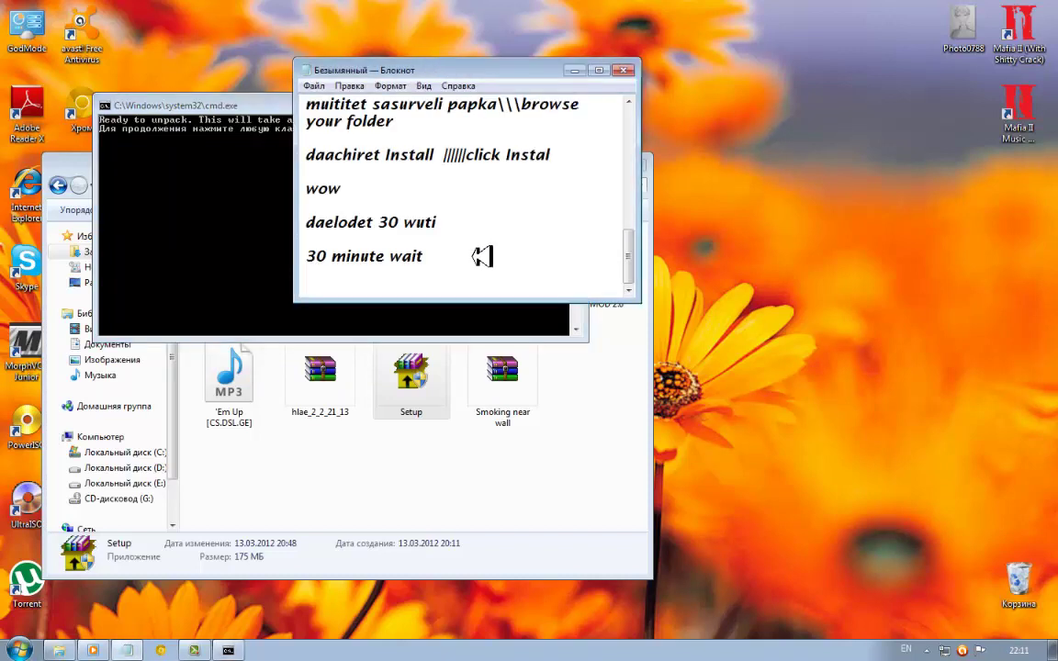
text(bifor this ki)
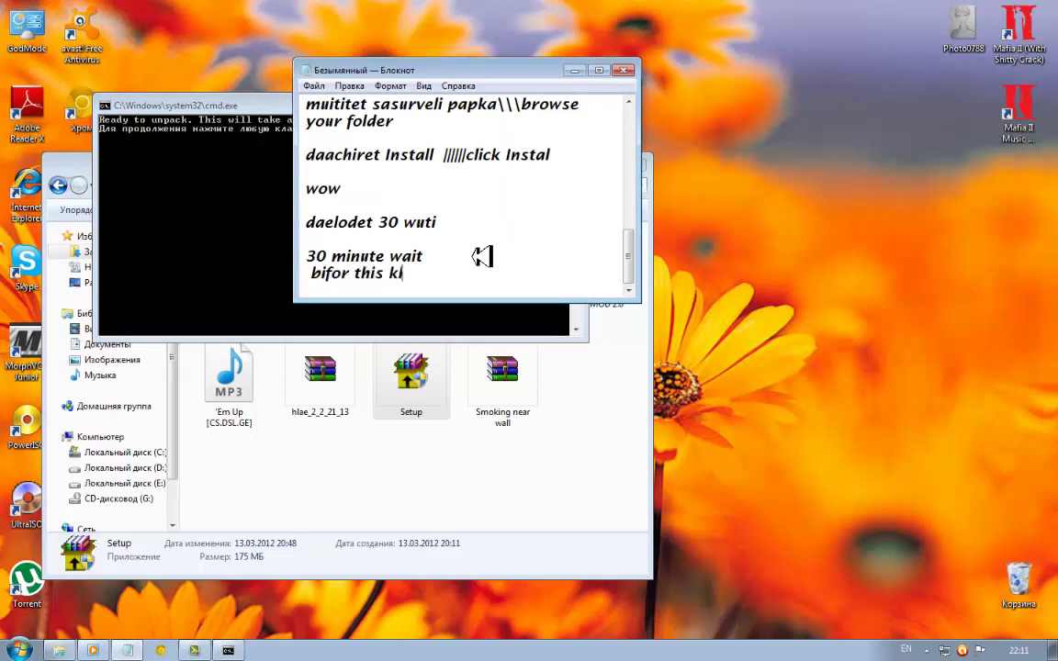
key(BackSpace)
key(BackSpace)
text(click daachire)
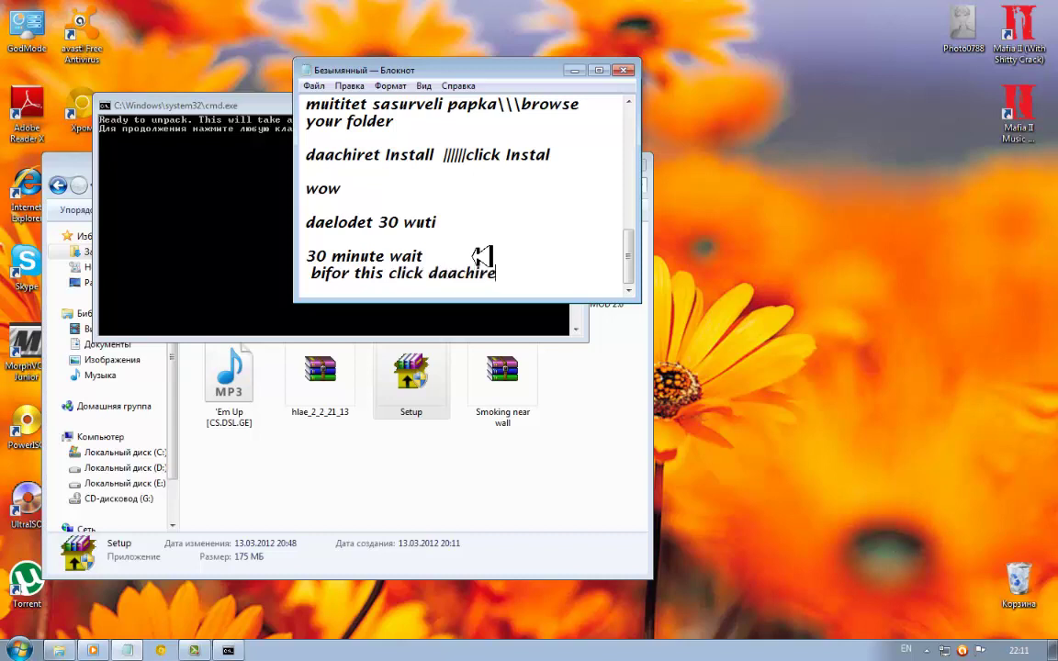
text(t Enter)
key(Return)
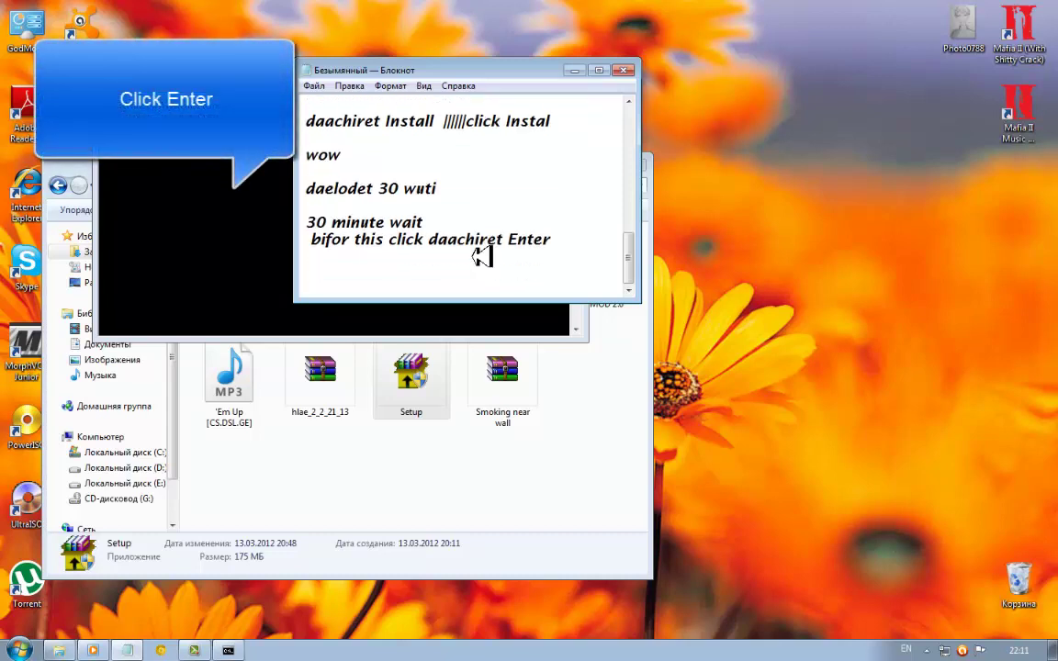
Add 'maname daachiret Enters' and delete the extra 'daachiret' from the Enter line
text(manad)
key(BackSpace)
text(me )
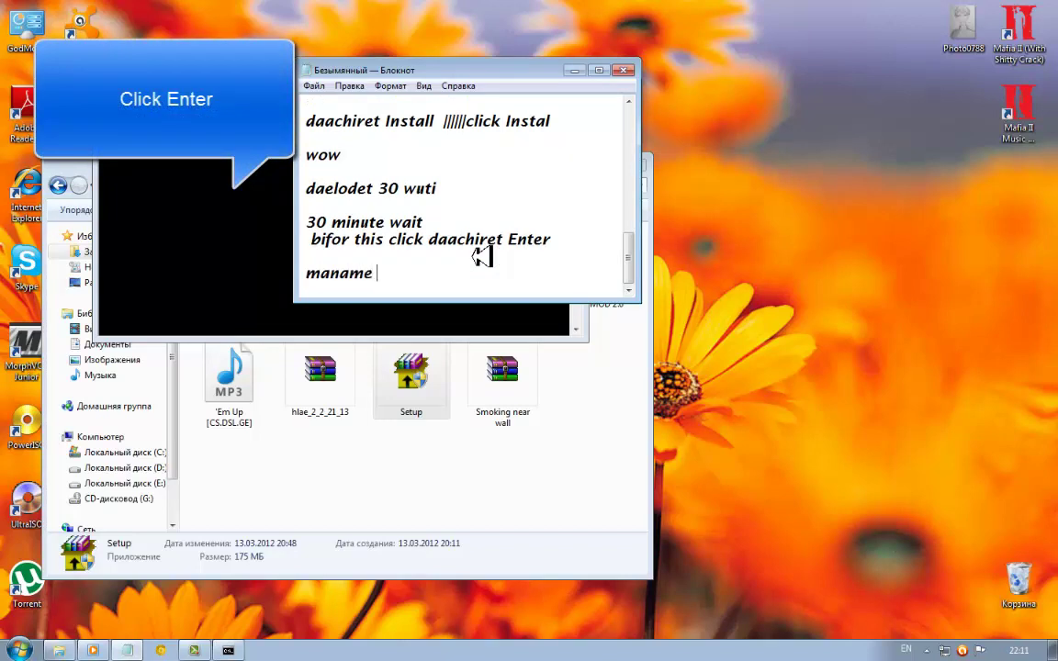
text(daachi)
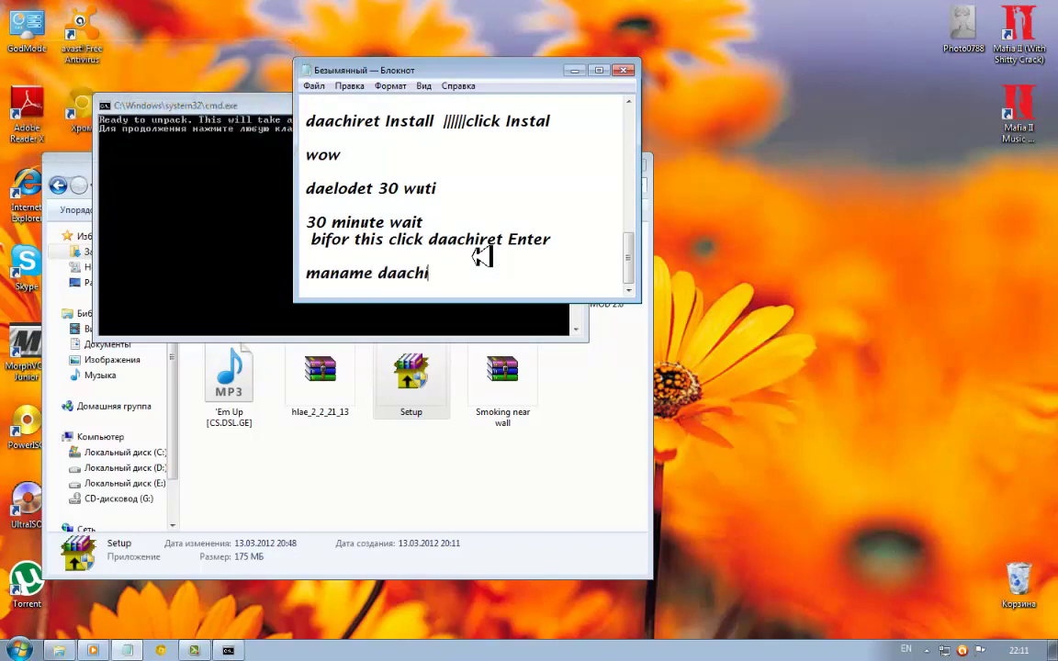
text(ret Enters)
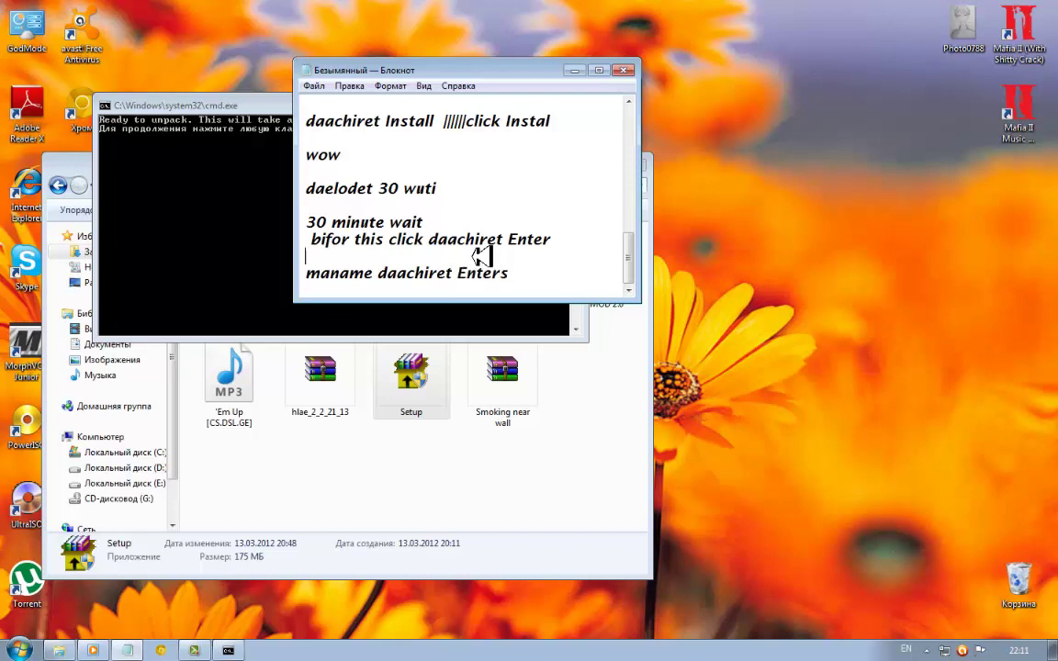
drag(424, 239, 525, 239)
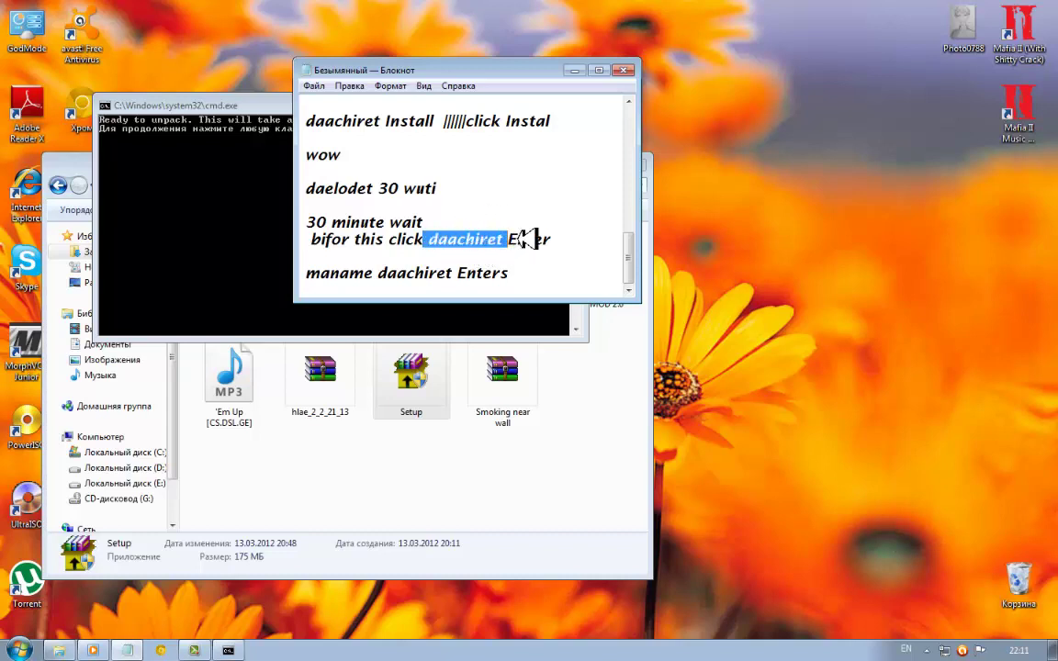
key(Delete)
click(199, 241)
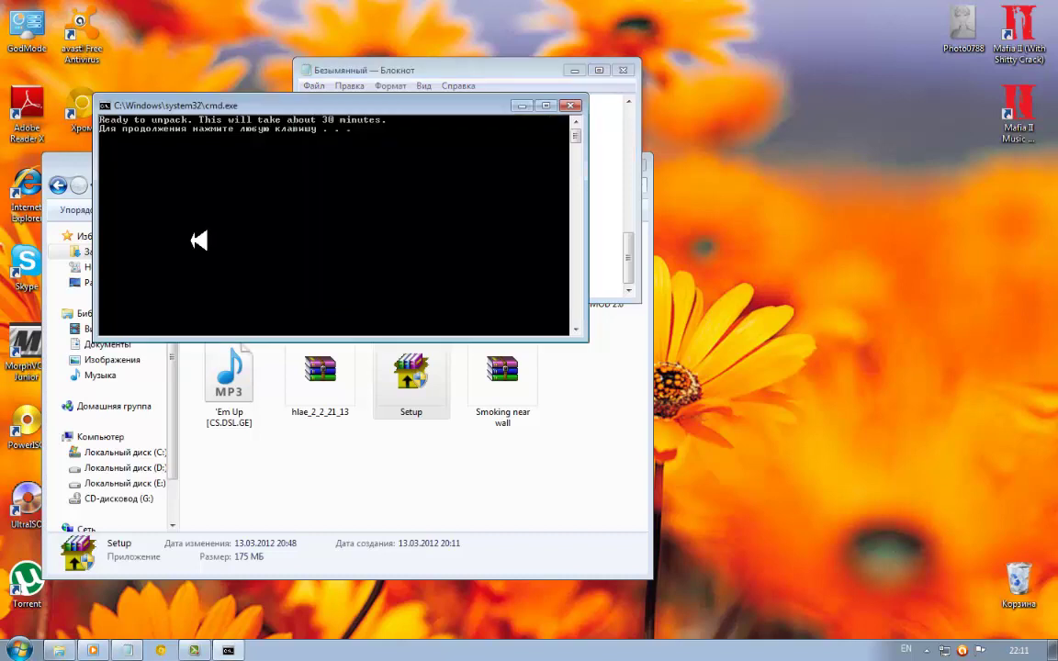
Start the data1.uha extraction and place the Notepad note beside the UHARC console
key(Return)
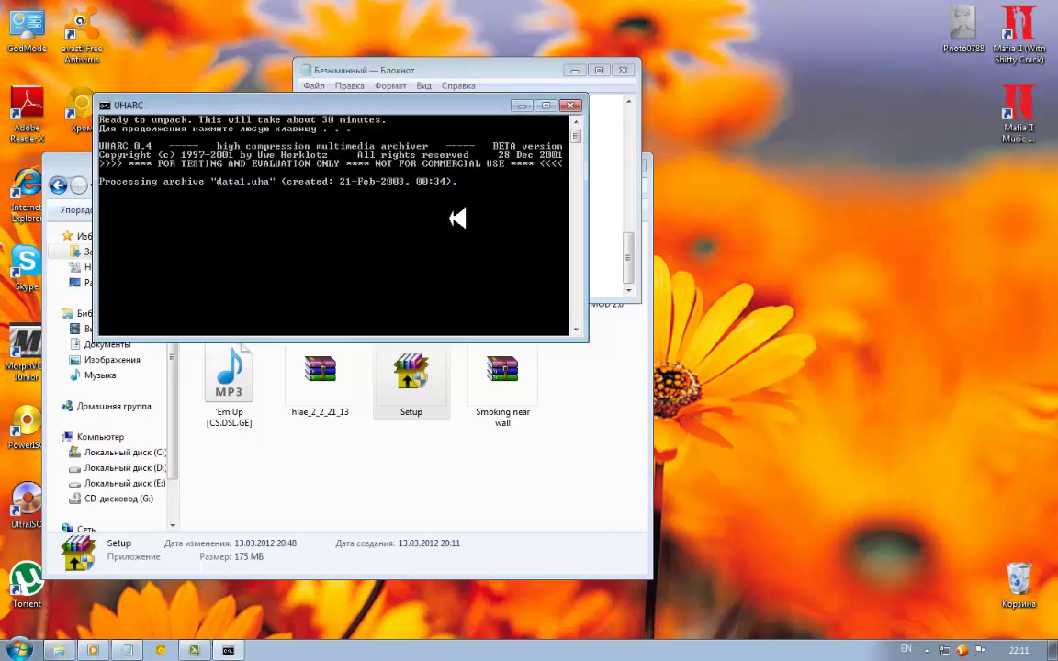
click(484, 71)
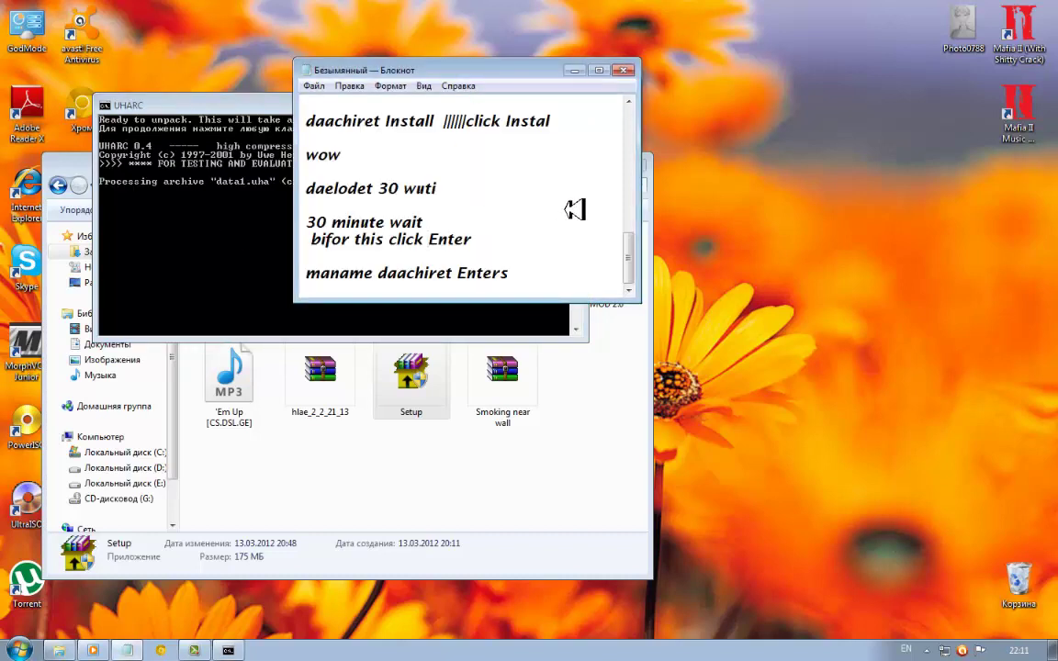
drag(509, 74, 814, 145)
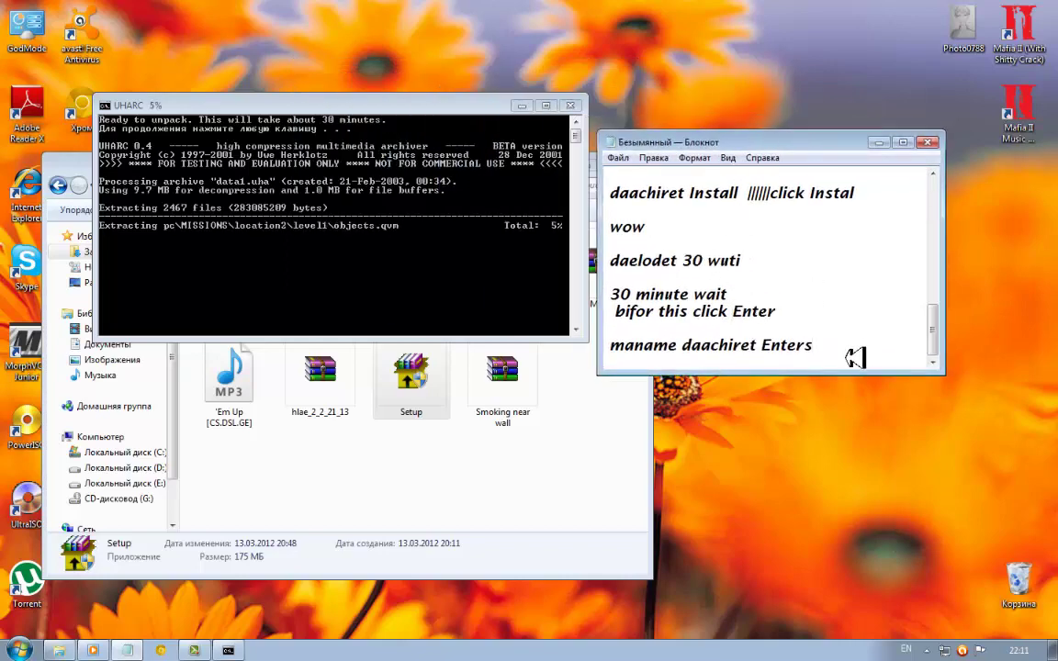
Add the lines 'daelodet instalacias' and 'stai for instalation' to the Notepad note
key(Return)
text(dae)
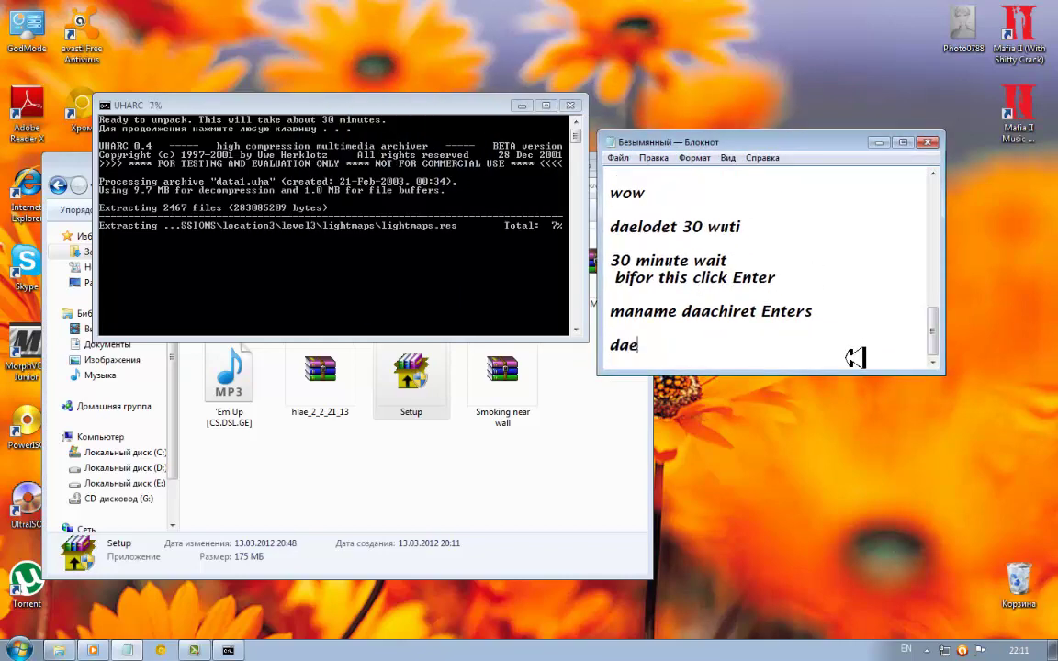
text(lodet ins)
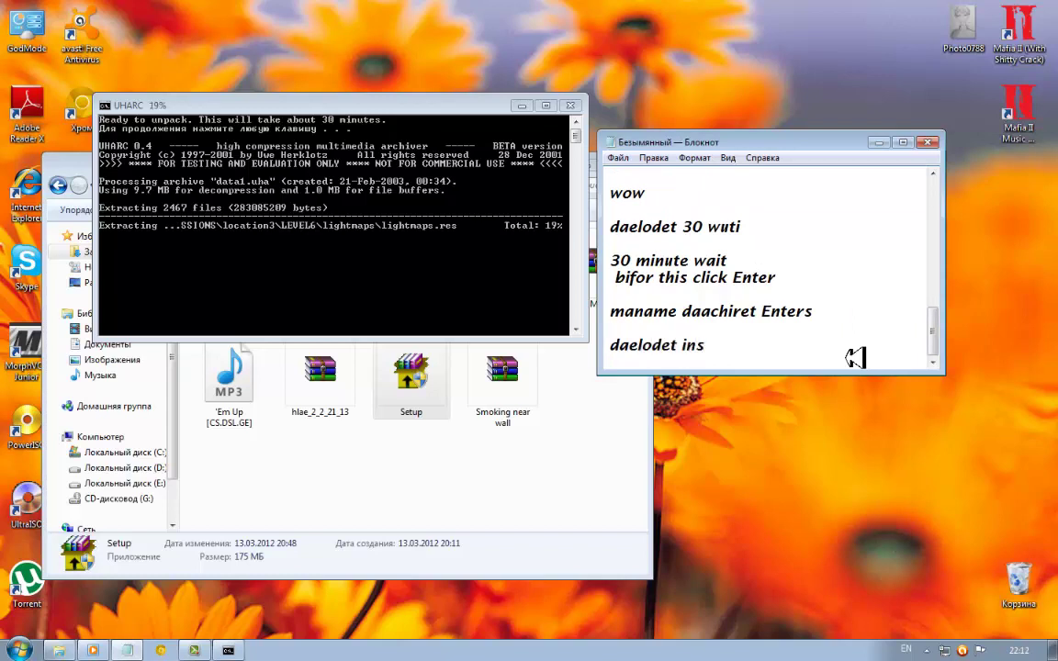
text(talas)
key(BackSpace)
text(c)
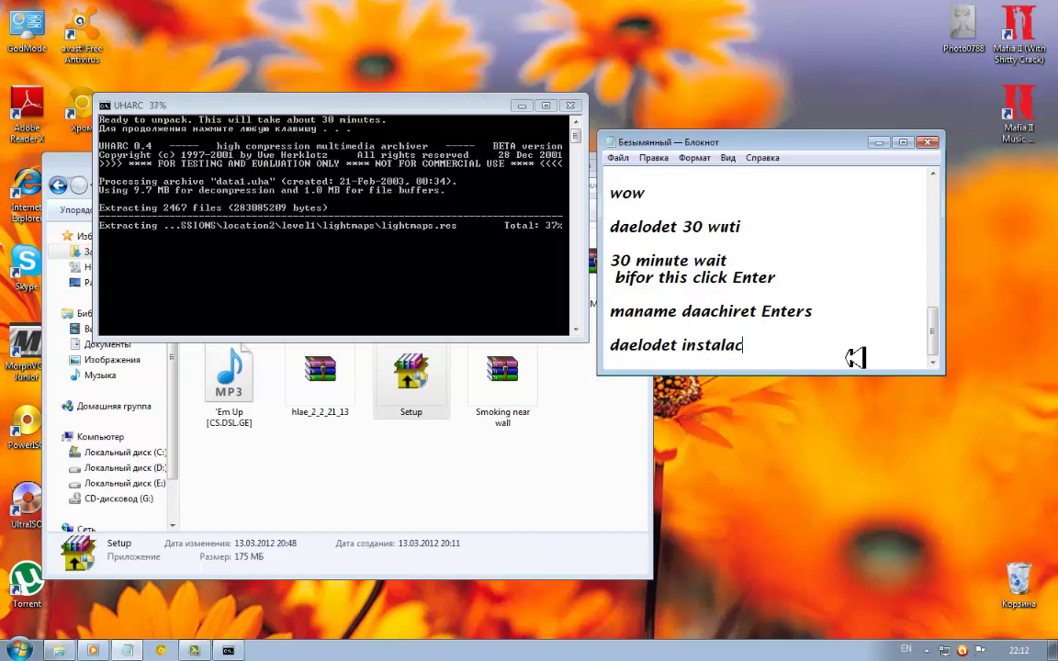
text(ias)
key(Return)
key(Return)
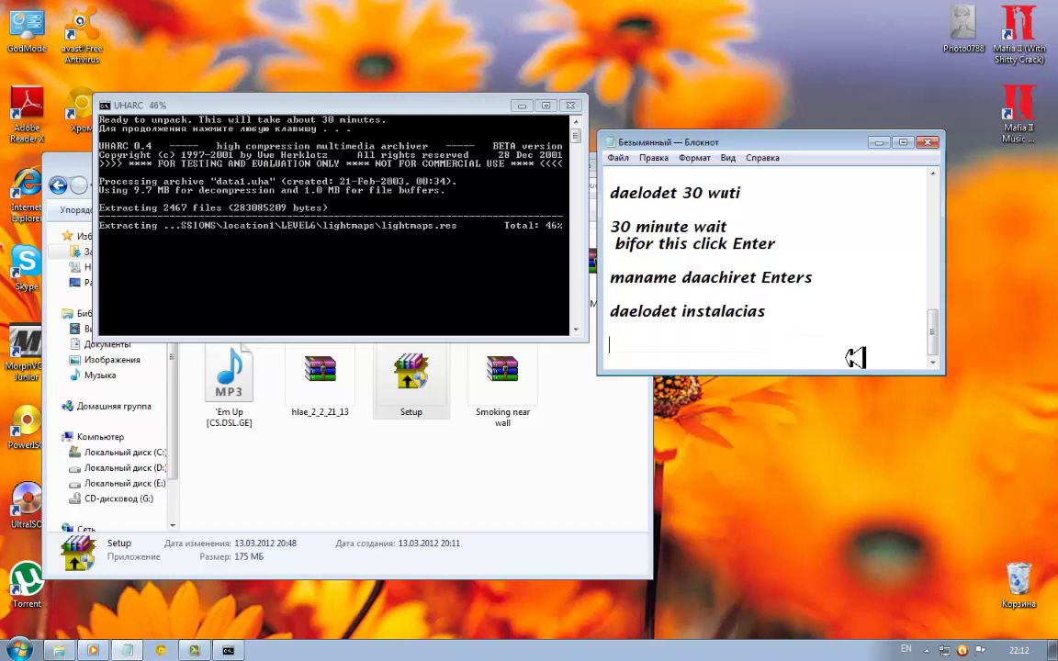
text(stei)
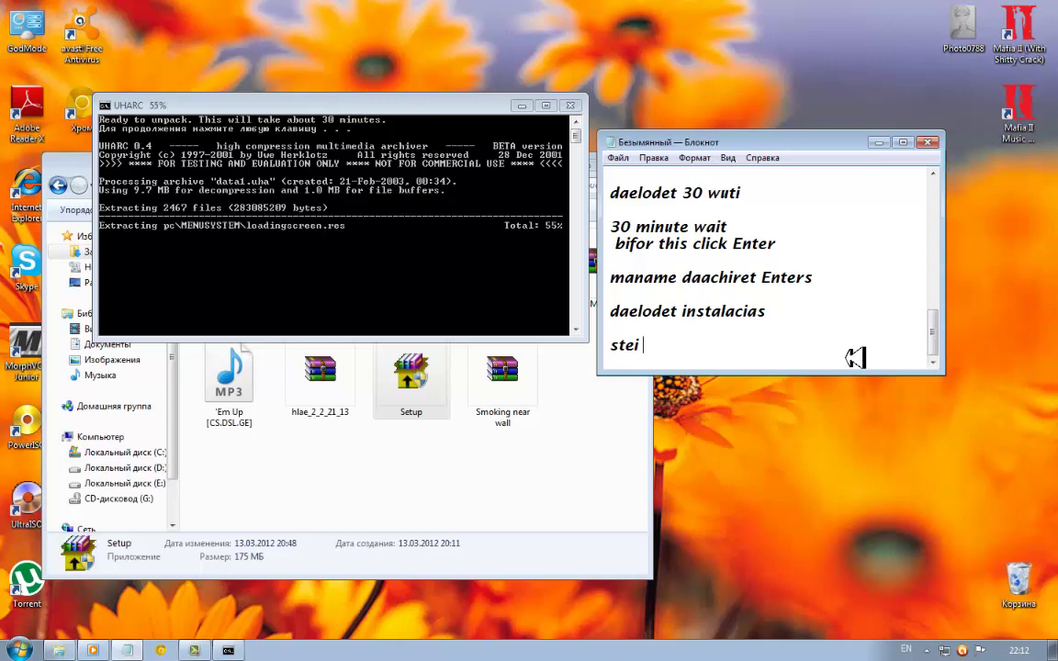
key(BackSpace)
key(BackSpace)
text(a)
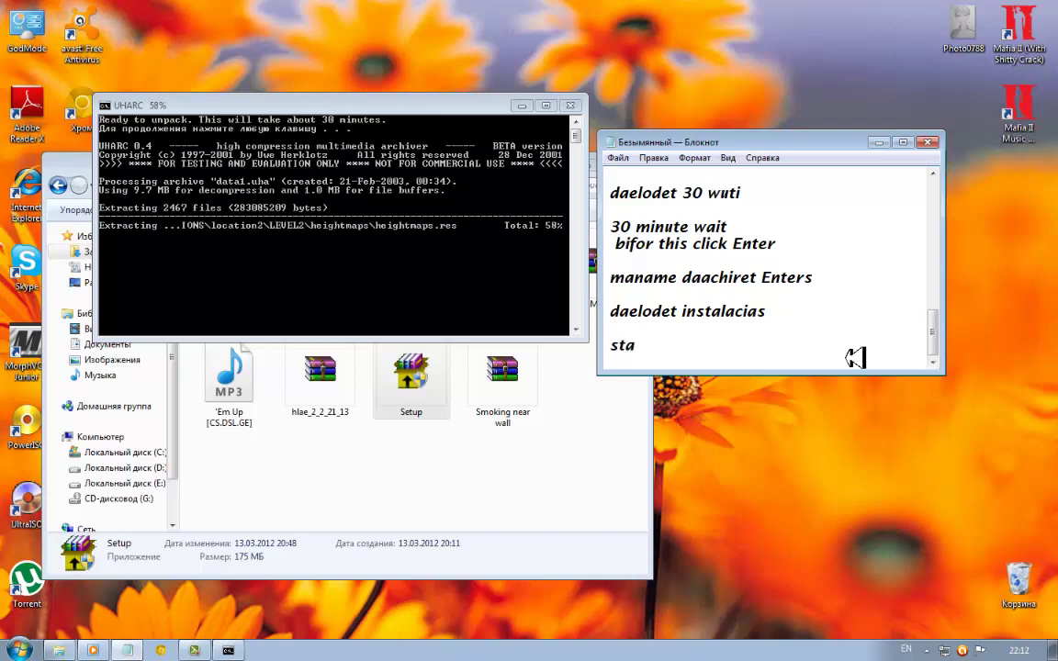
text(i for instal)
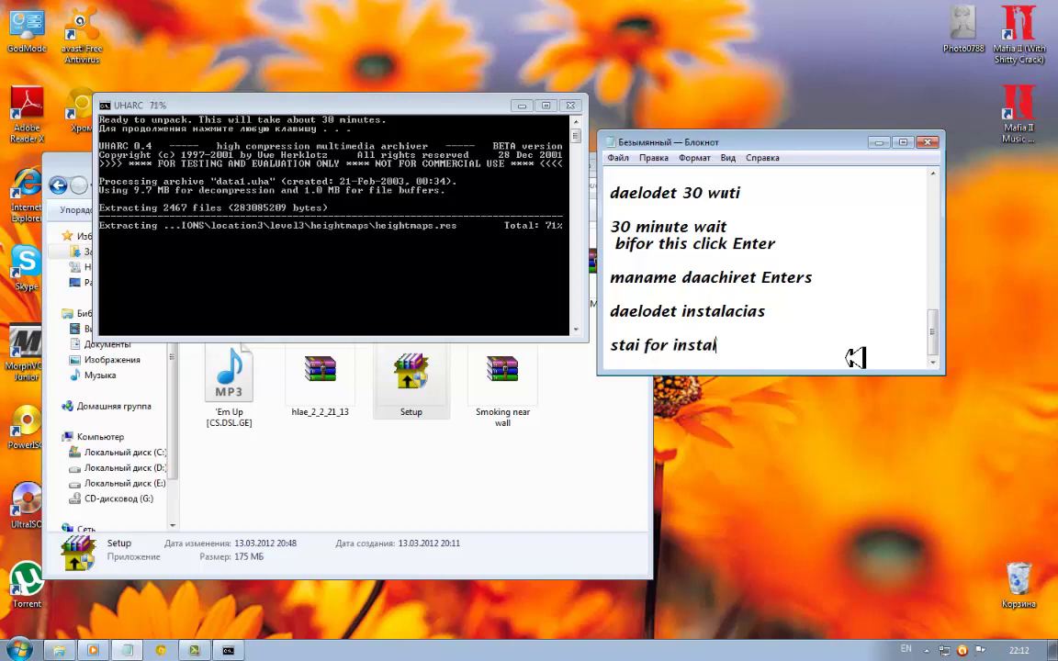
text(ation)
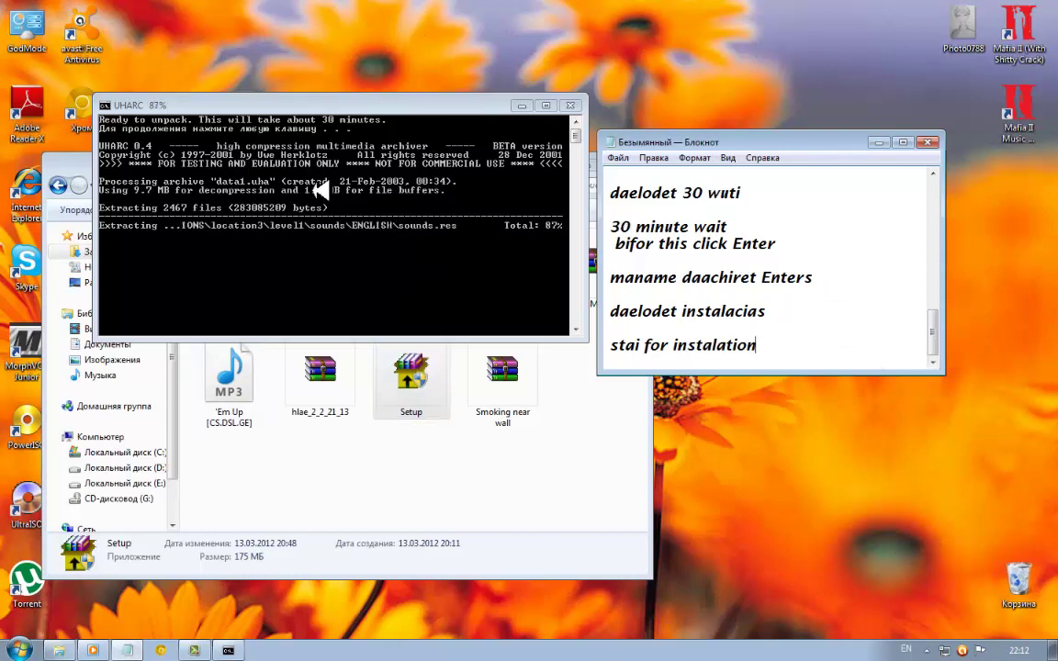
Bring the UHARC console forward while extraction climbs to about 93% of 2467 files
click(324, 106)
mouse_move(198, 634)
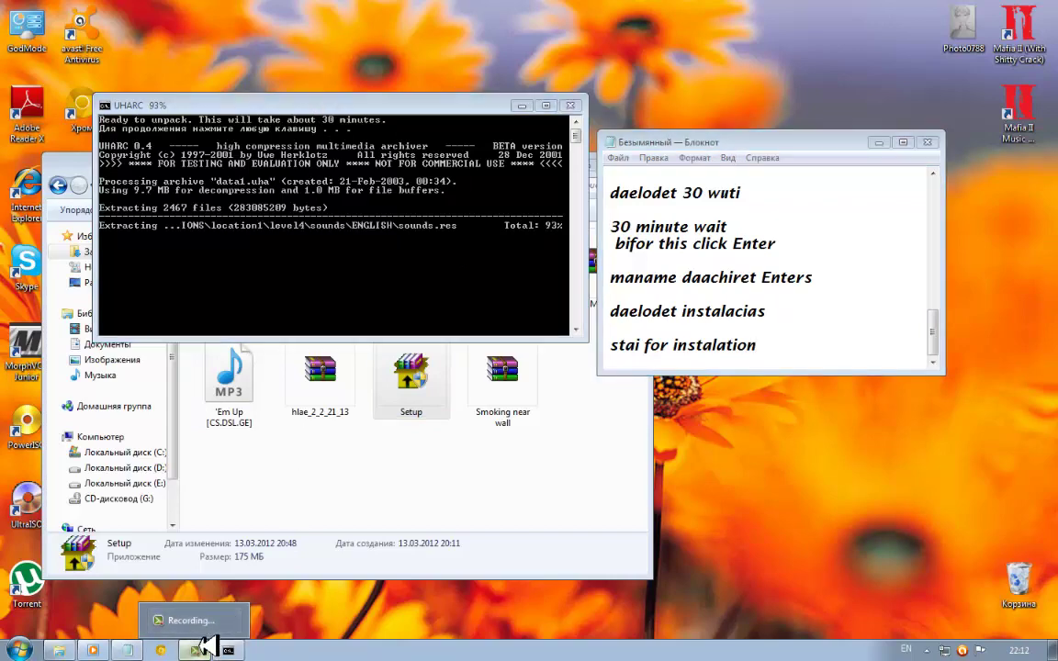
click(197, 622)
Finish the line with 'a shevqnat papkaigi2is', then add 'we need maka foder for igi2' below
click(886, 507)
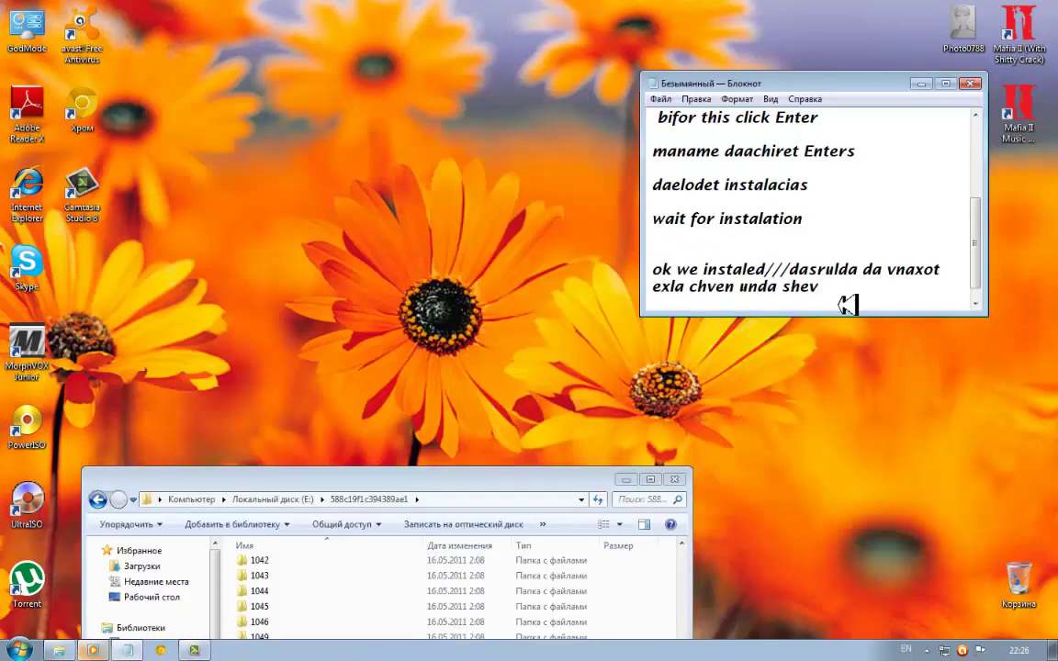
text(a shevqnat papkaigi2is)
key(Return)
key(Return)
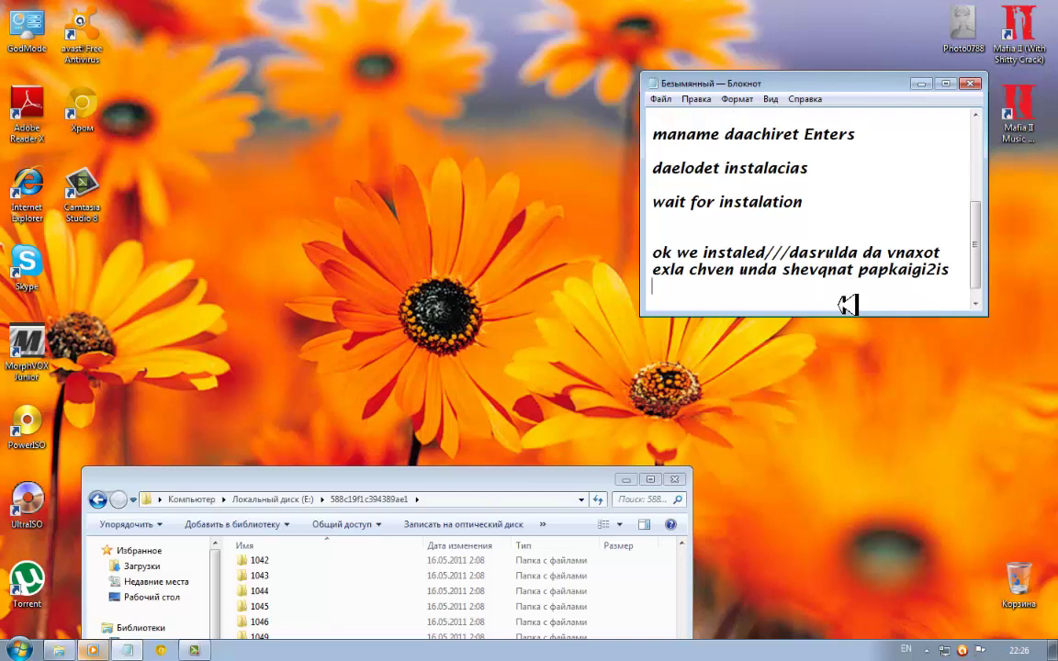
text(we d)
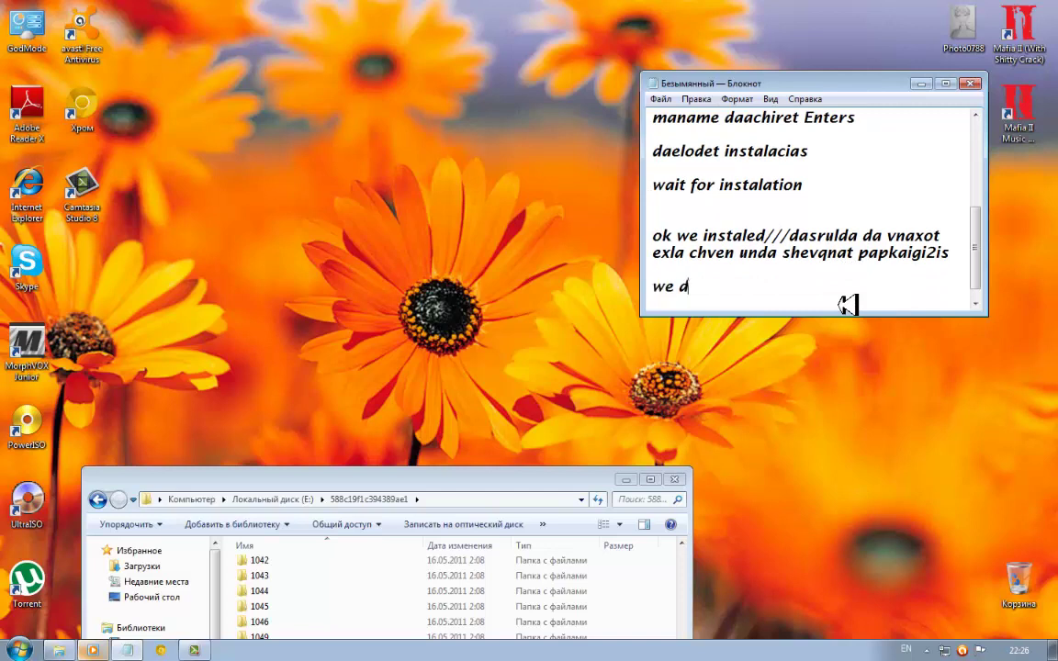
key(BackSpace)
text(need maka)
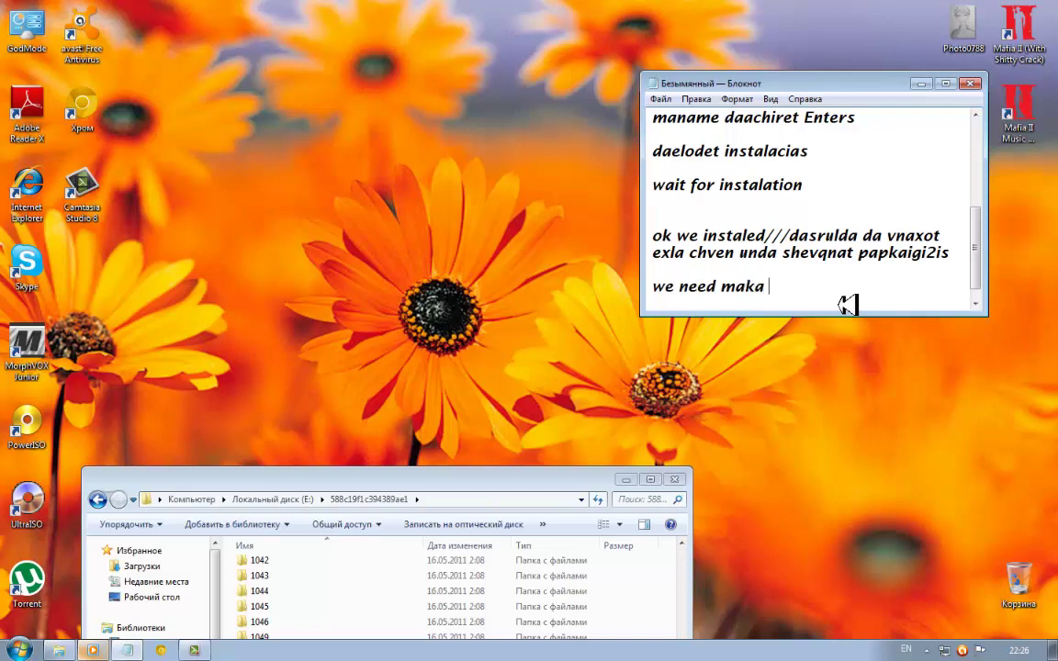
text( foder for i)
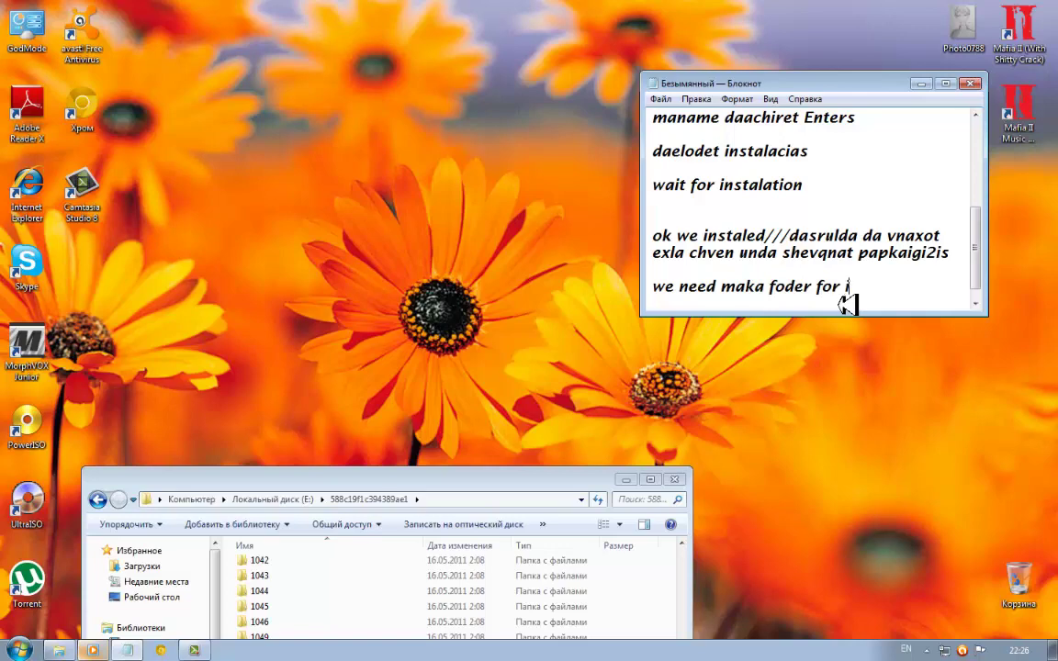
text(gi2)
drag(427, 474, 392, 98)
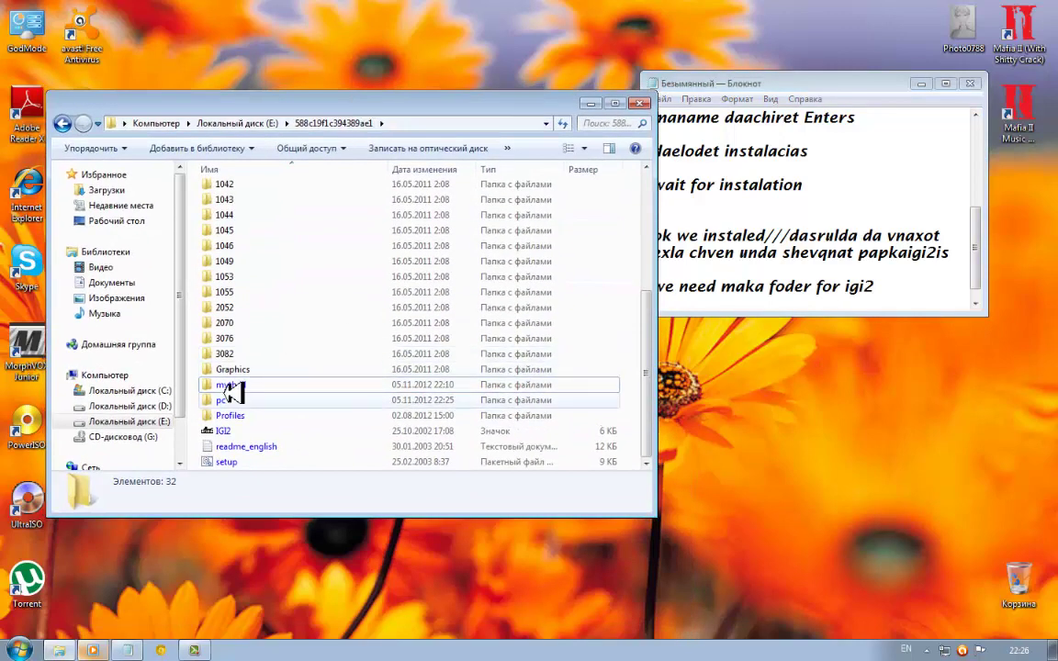
Make a new folder named 'IGI2 Covert-Strike' in E:\588c19f1c394389ae1 and open it
right_click(188, 390)
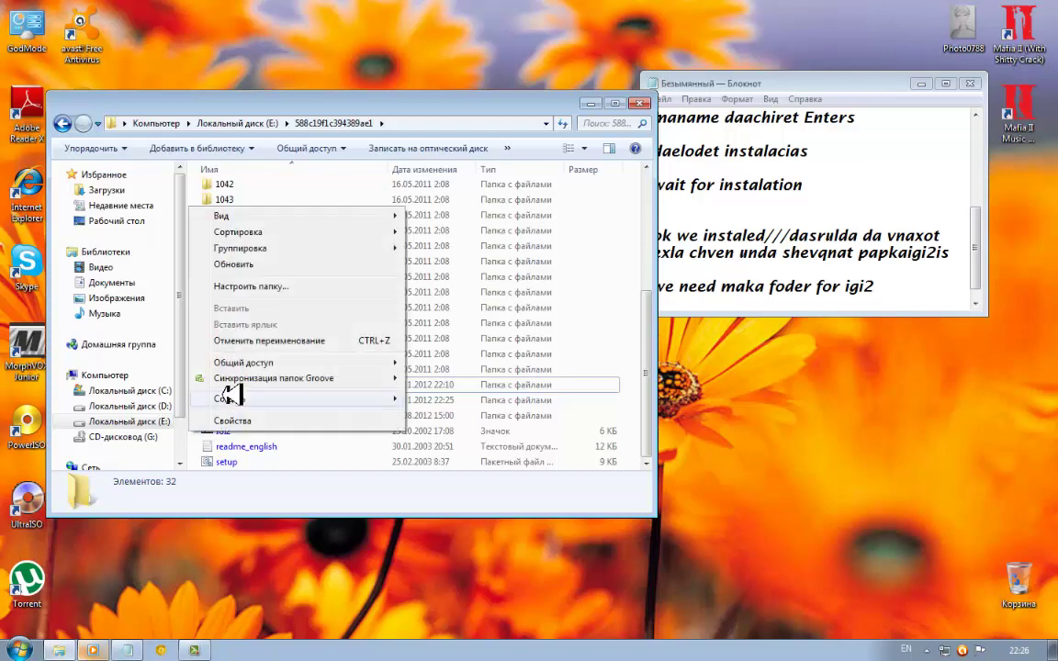
mouse_move(331, 397)
click(443, 401)
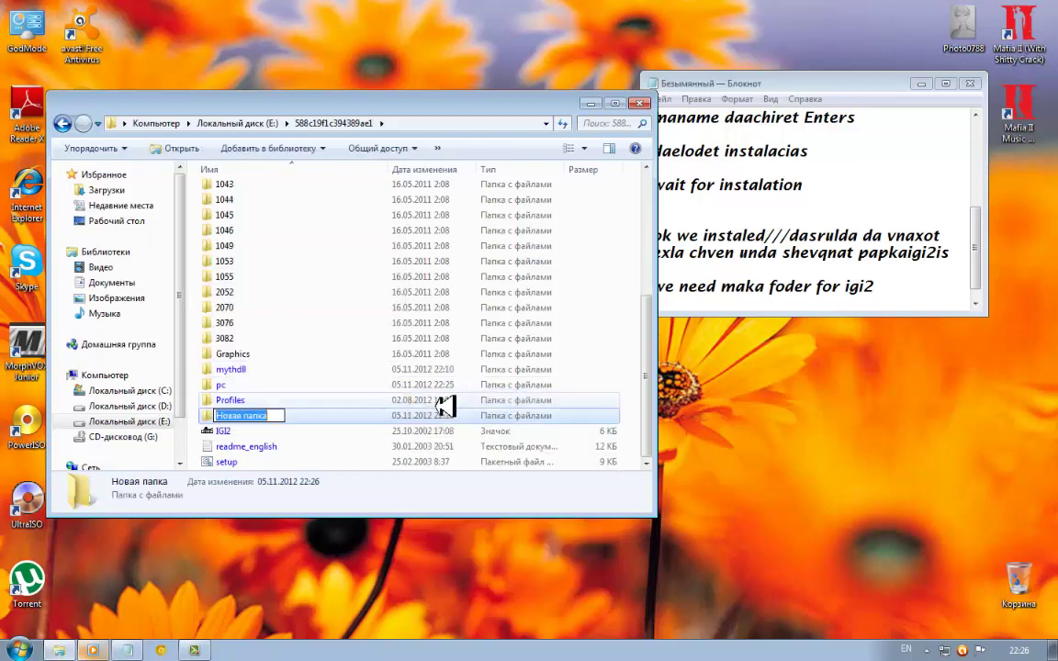
key(BackSpace)
text(IGI2)
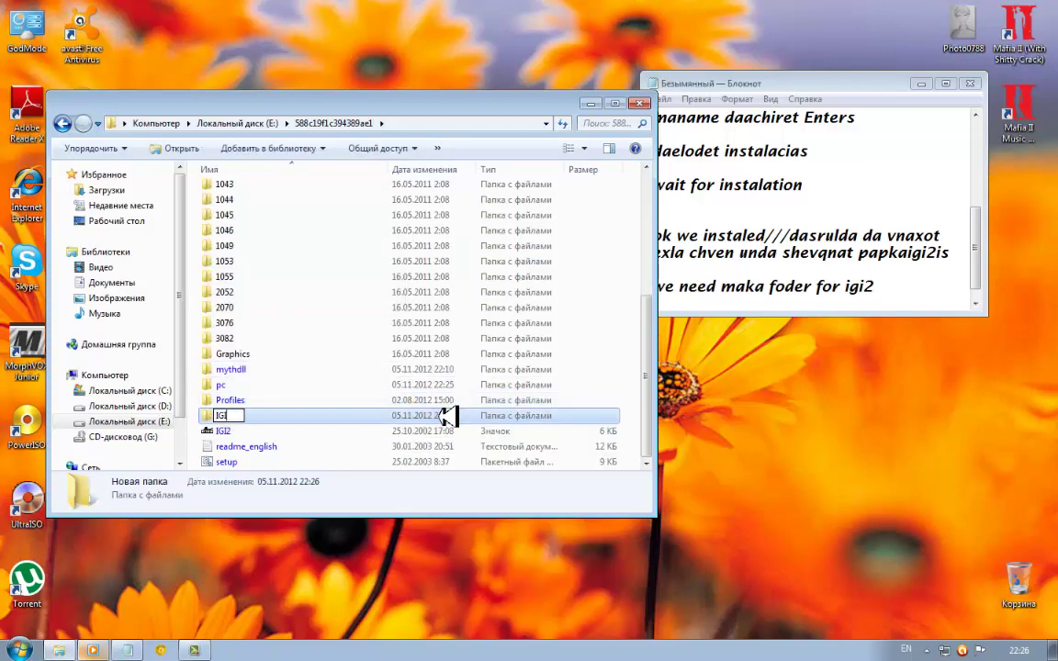
text( Covert-Strike)
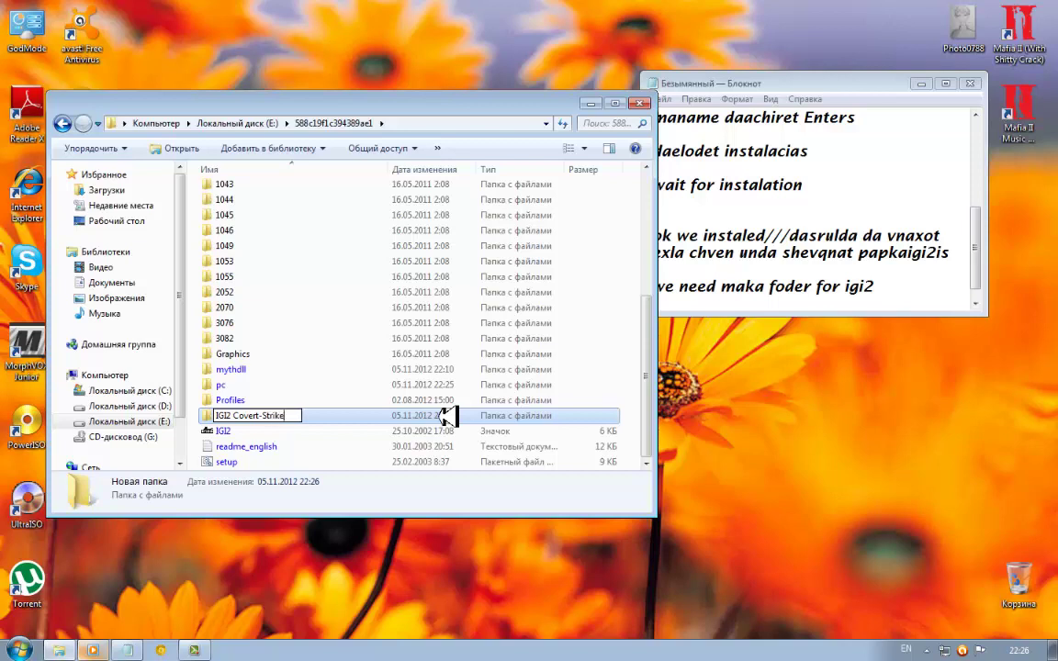
key(Return)
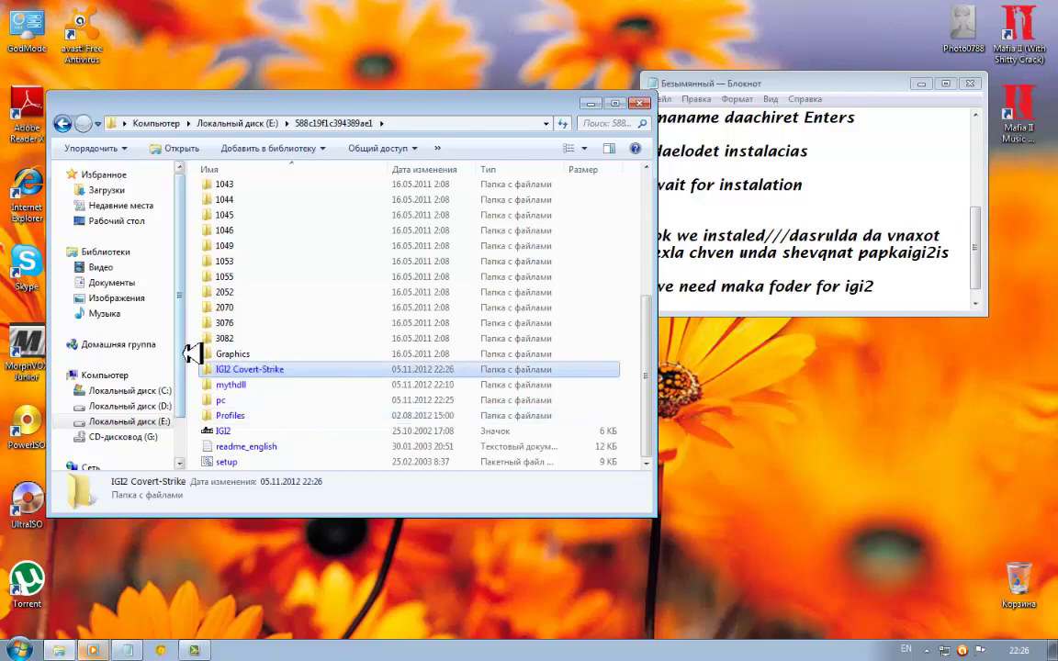
double_click(257, 446)
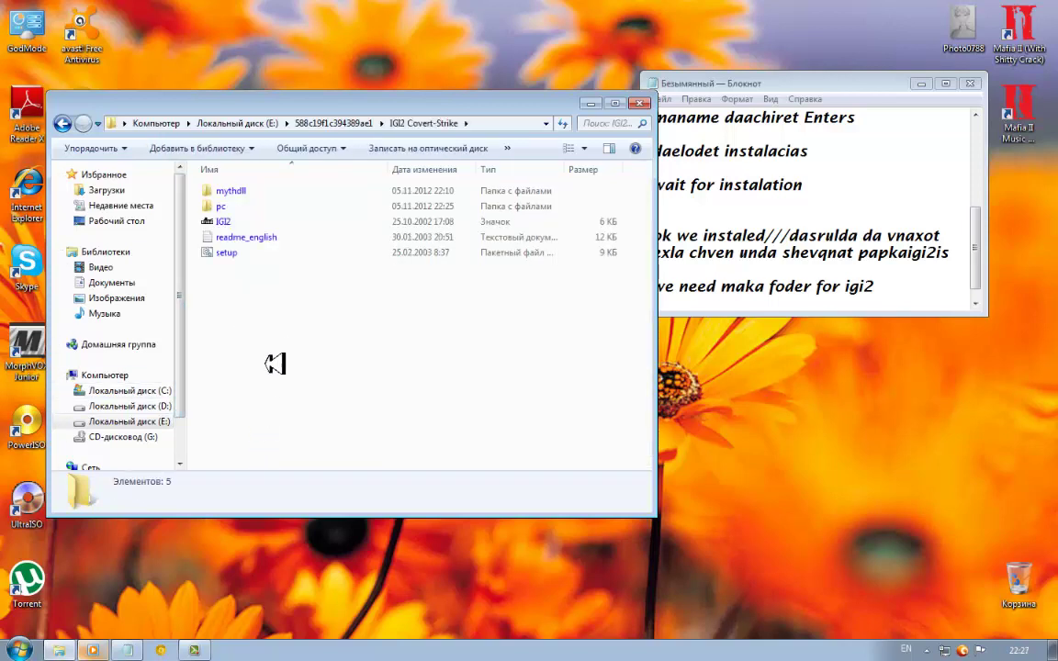
Refresh the IGI2 Covert-Strike folder listing twice
right_click(269, 356)
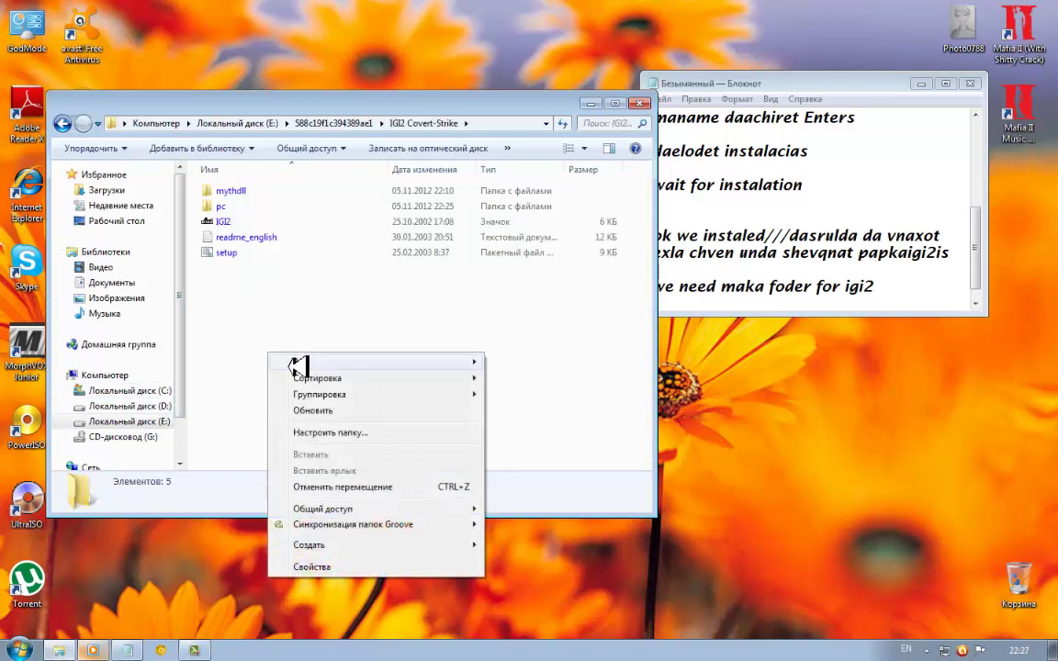
click(317, 411)
right_click(283, 336)
click(333, 392)
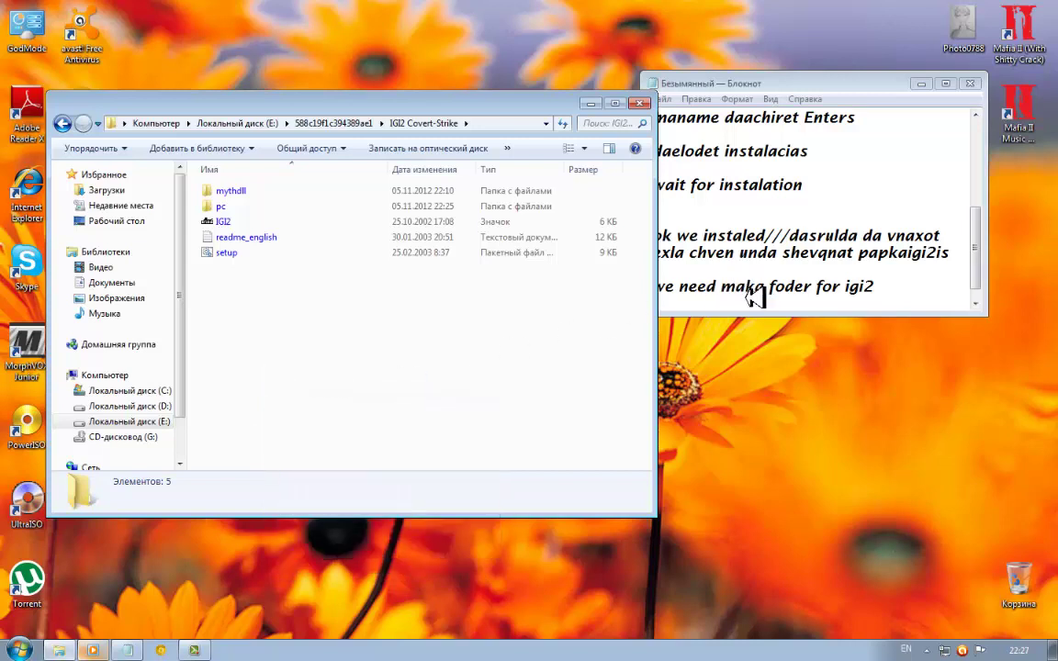
Add a new line 'esaa' to the Notepad note
click(896, 301)
key(Return)
text(e)
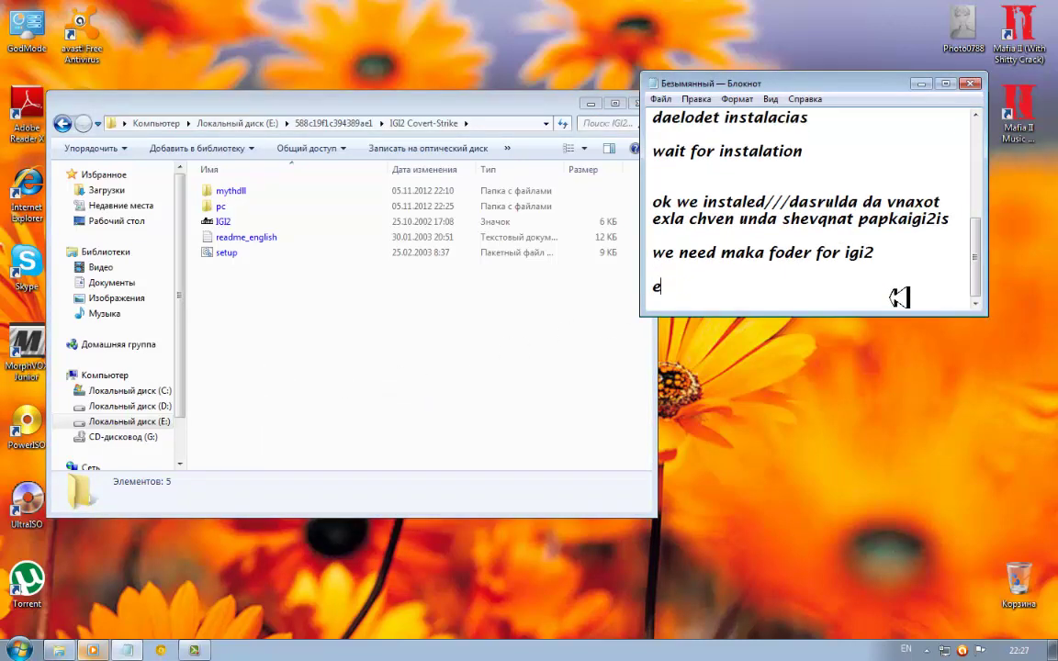
text(saa)
key(Return)
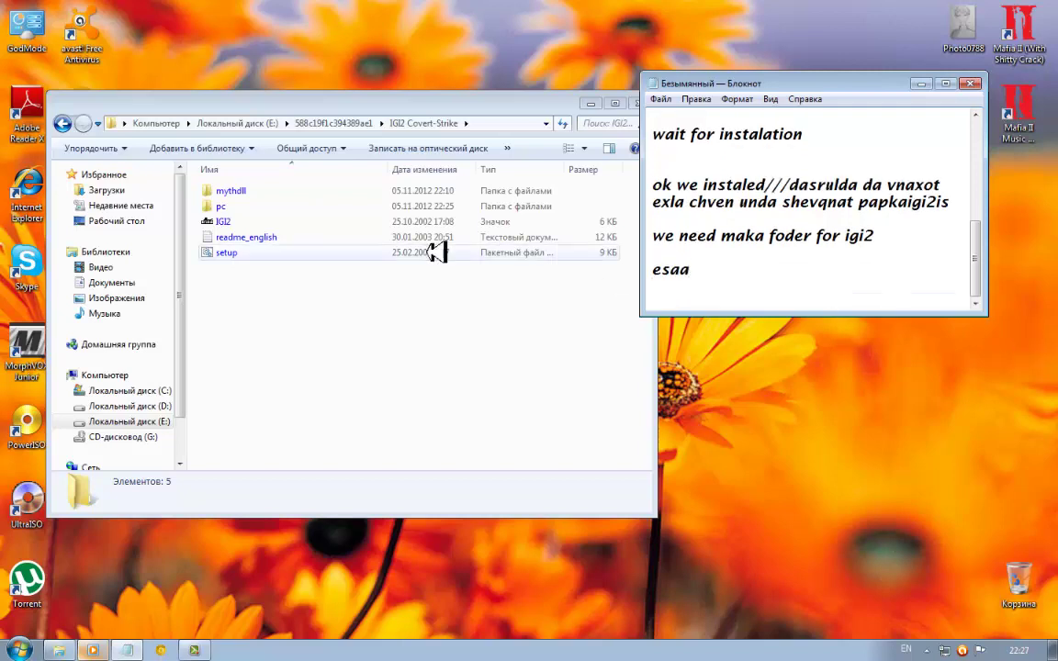
Send the igi2 program in the pc folder to the desktop as a shortcut
double_click(229, 206)
click(230, 205)
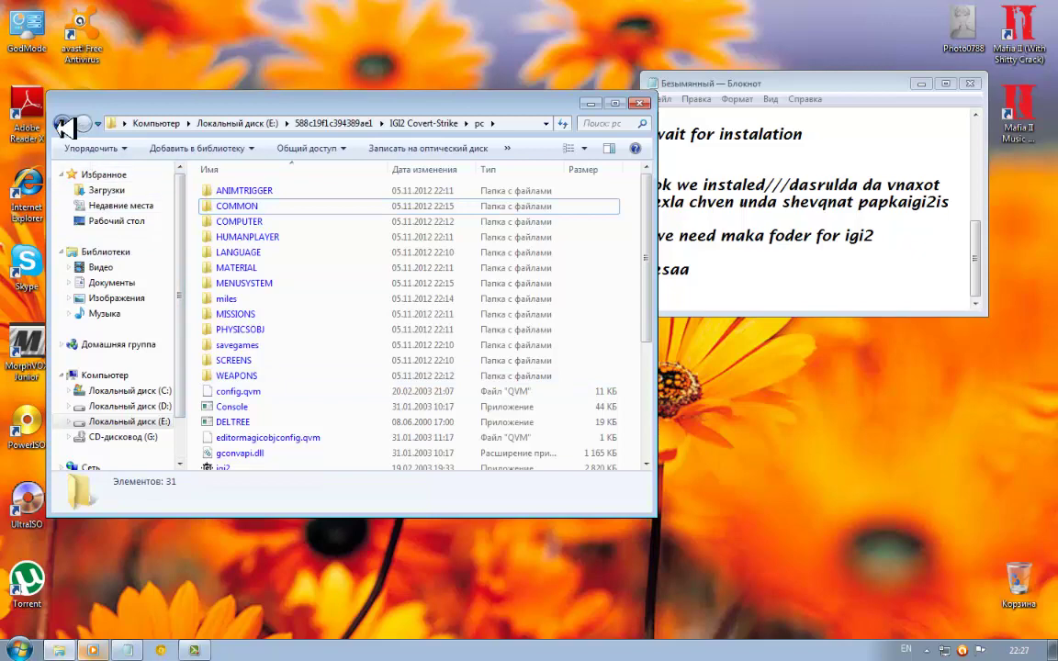
click(66, 122)
click(88, 121)
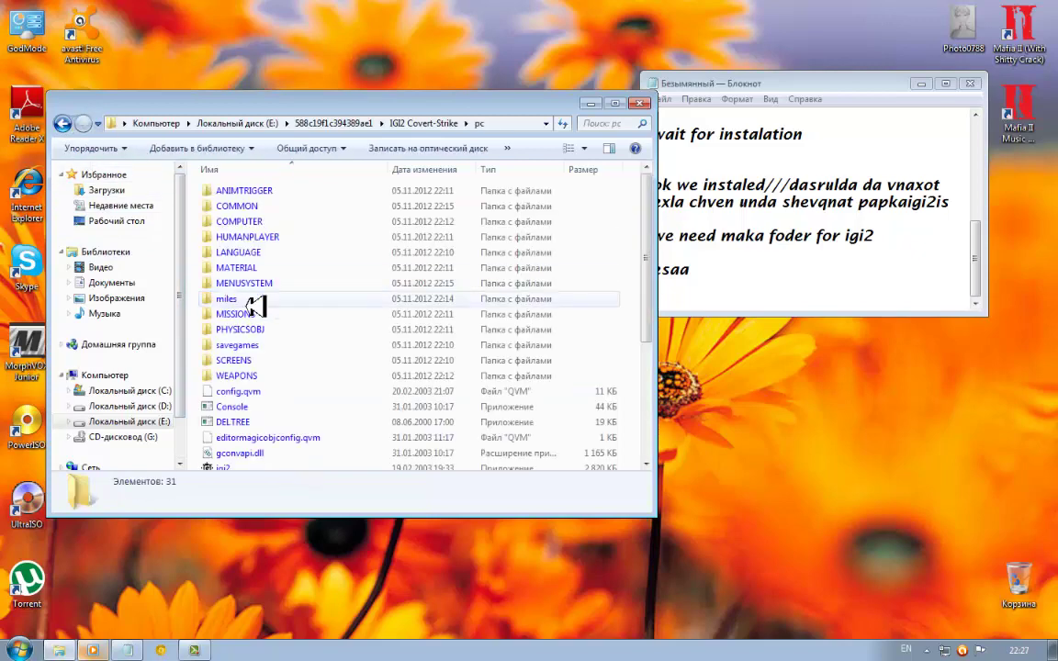
scroll(276, 340, down, 4)
click(230, 275)
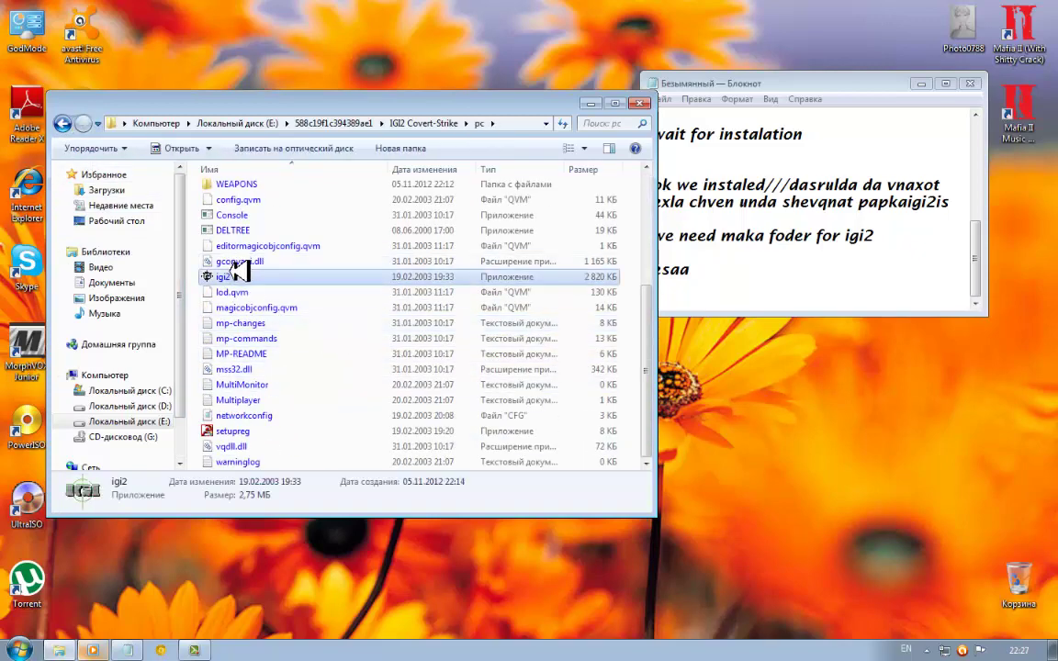
right_click(230, 275)
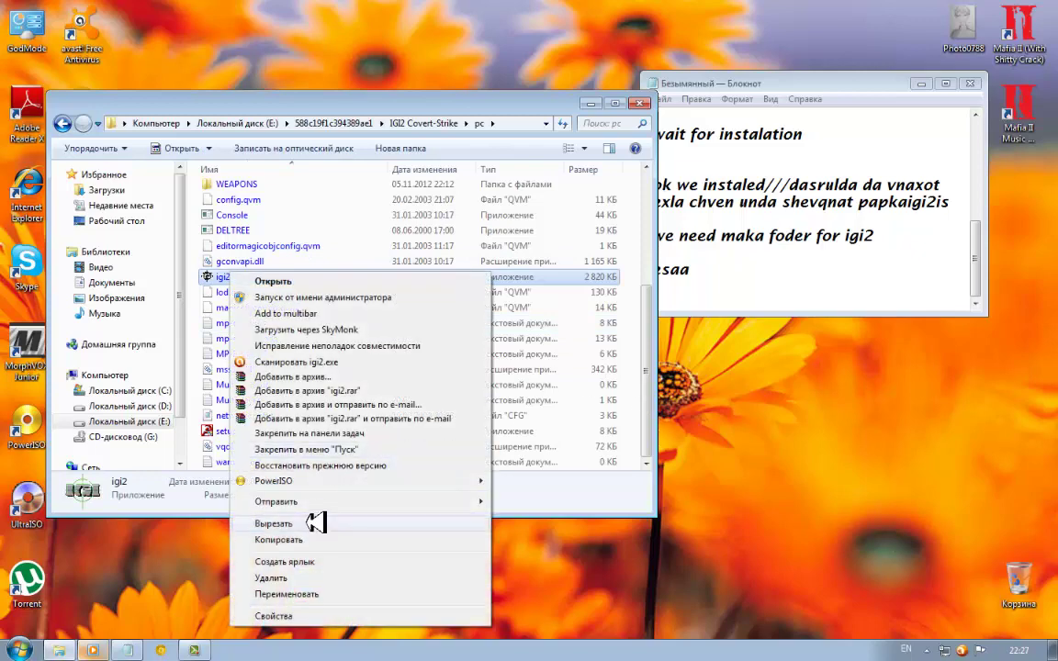
mouse_move(317, 500)
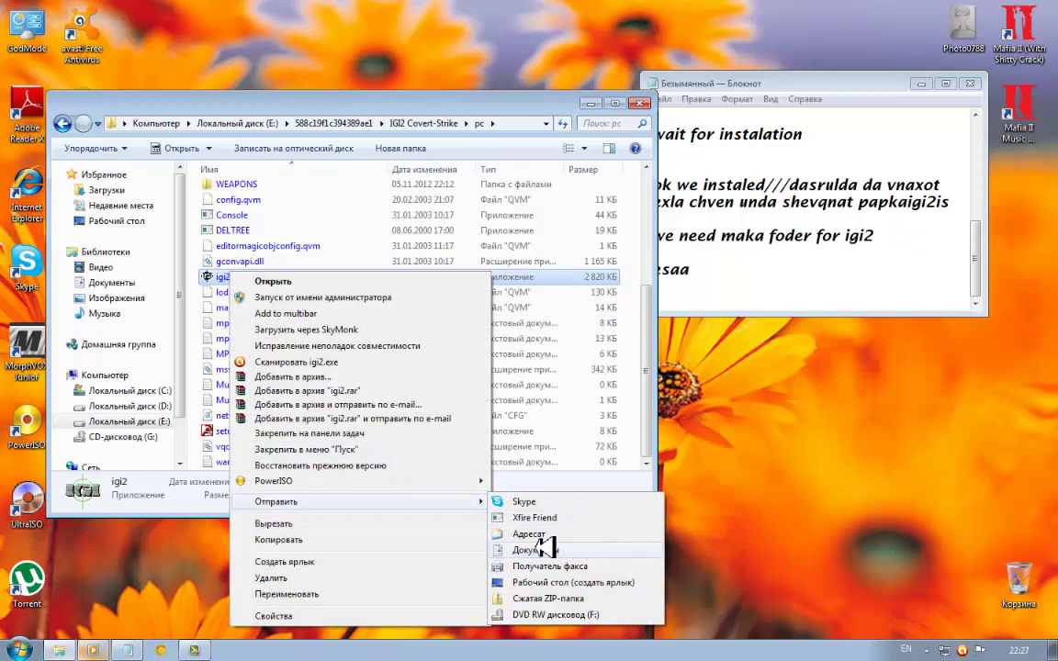
click(551, 582)
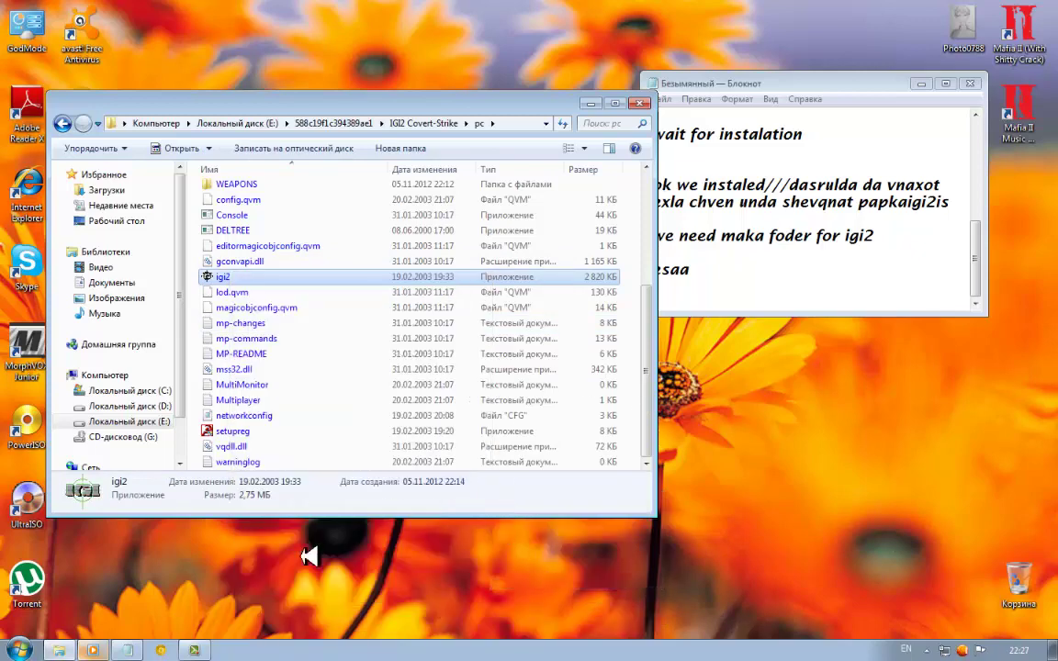
Rename the 'igi2 - Ярлык' desktop shortcut, selecting the ' - Ярлык' suffix for removal
drag(262, 109, 640, 142)
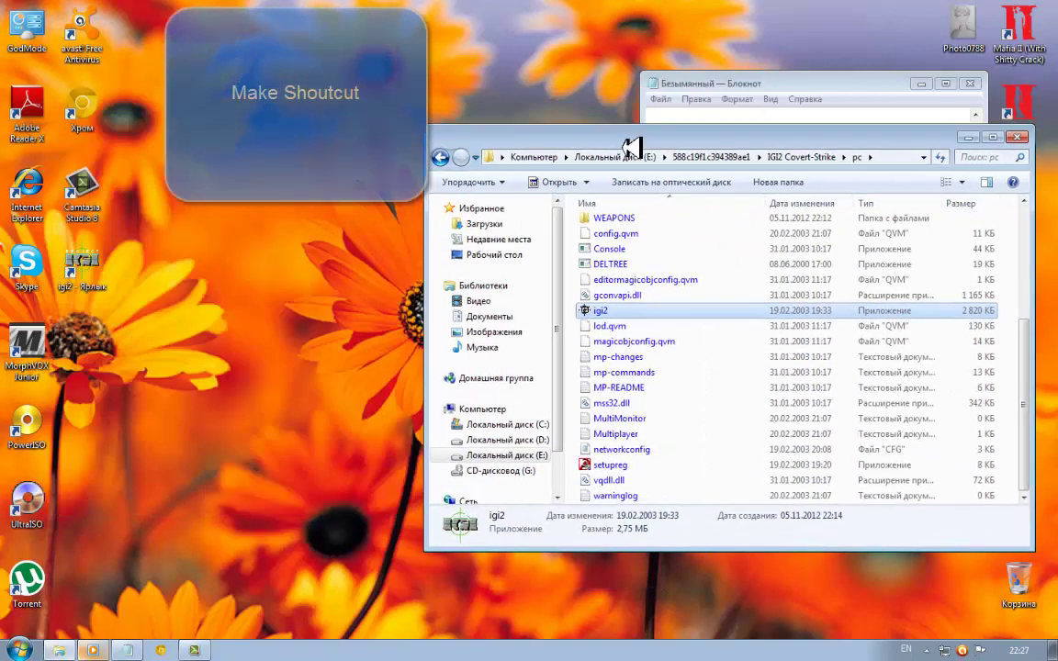
right_click(89, 272)
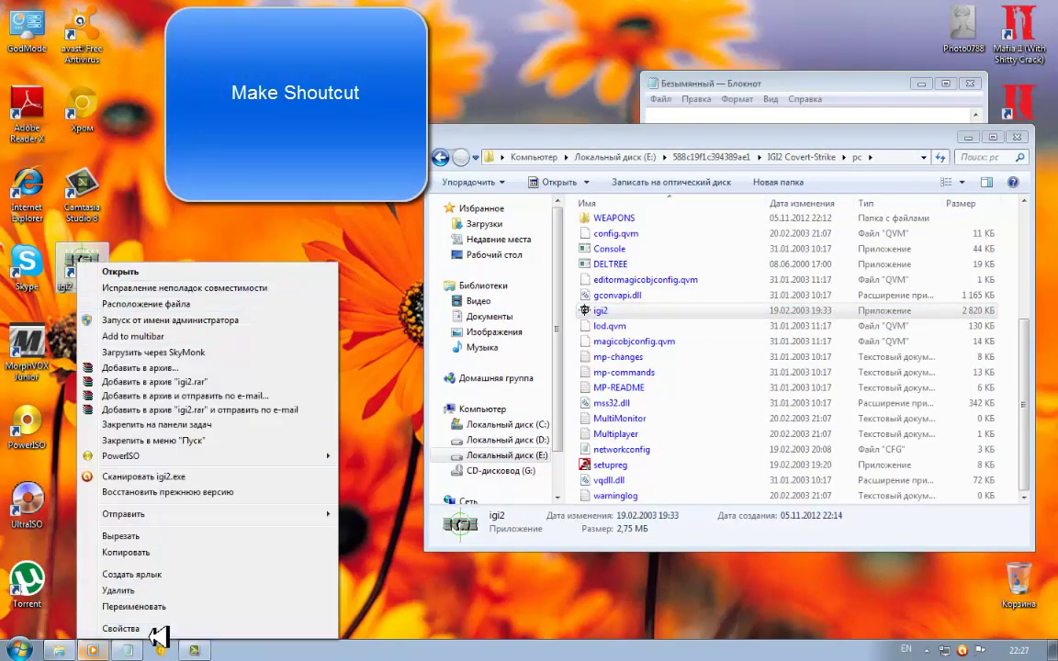
click(170, 605)
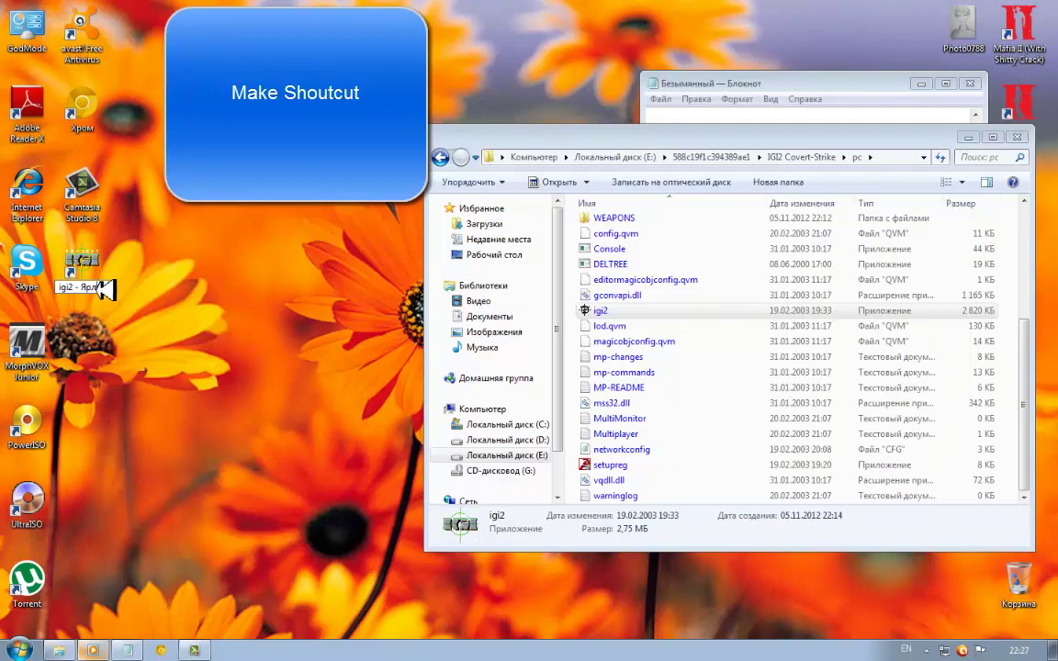
drag(78, 287, 184, 285)
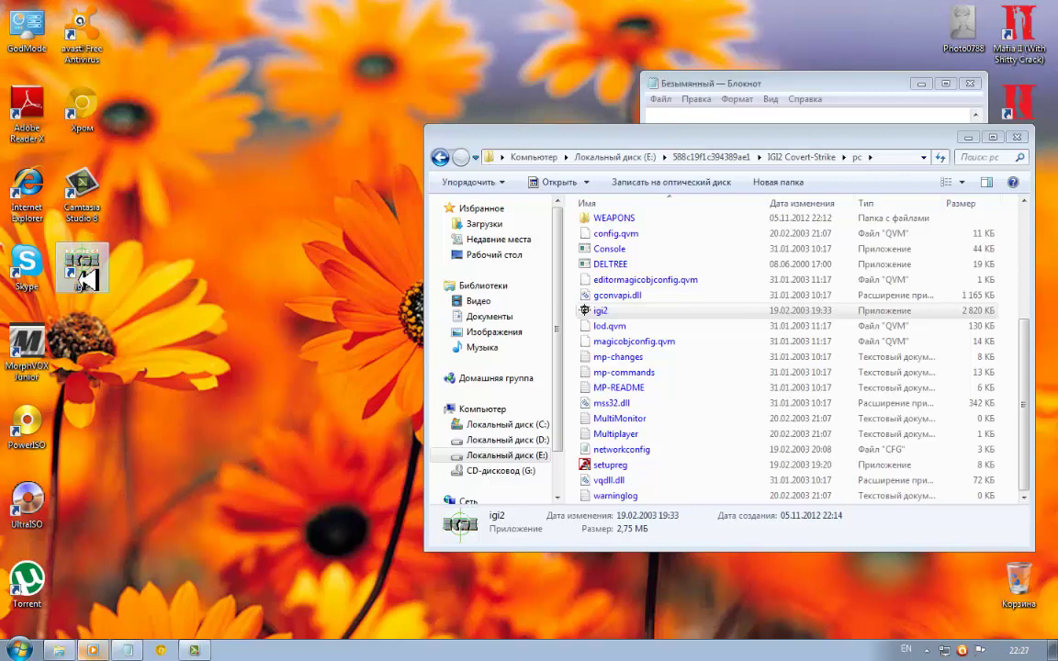
Fix the last Notepad line's ending so it reads 'chartet da gae'
click(828, 95)
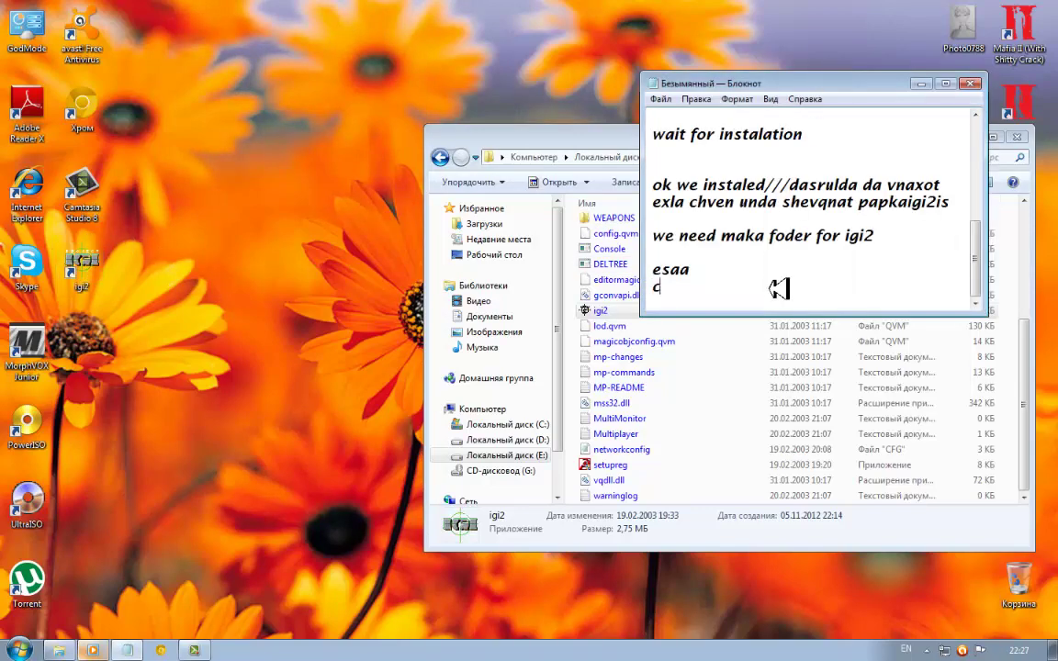
key(BackSpace)
key(BackSpace)
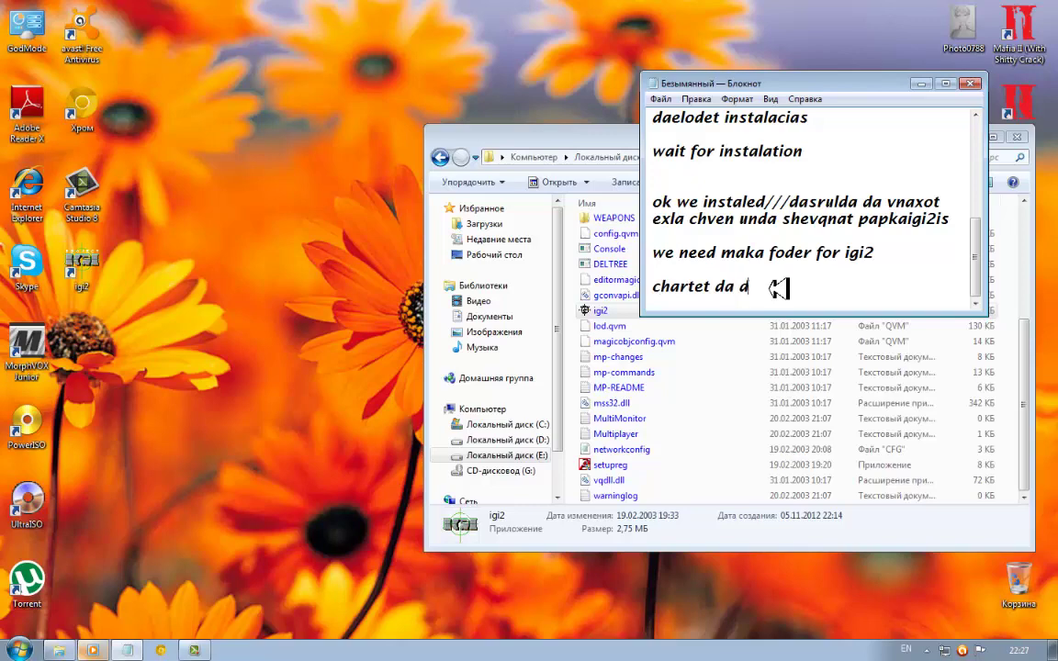
text(e)
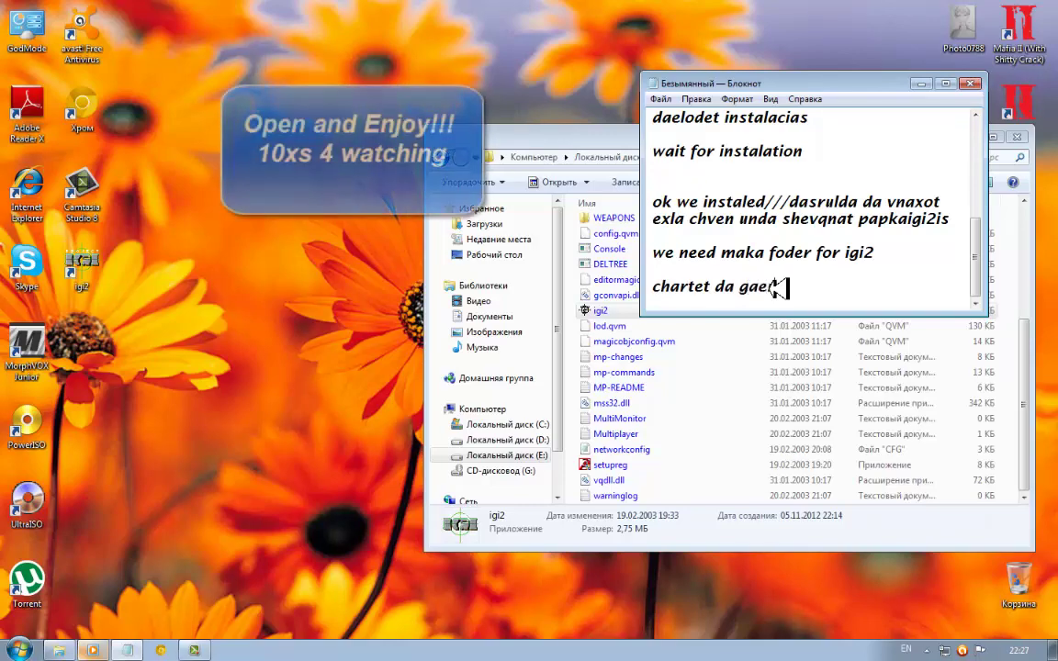